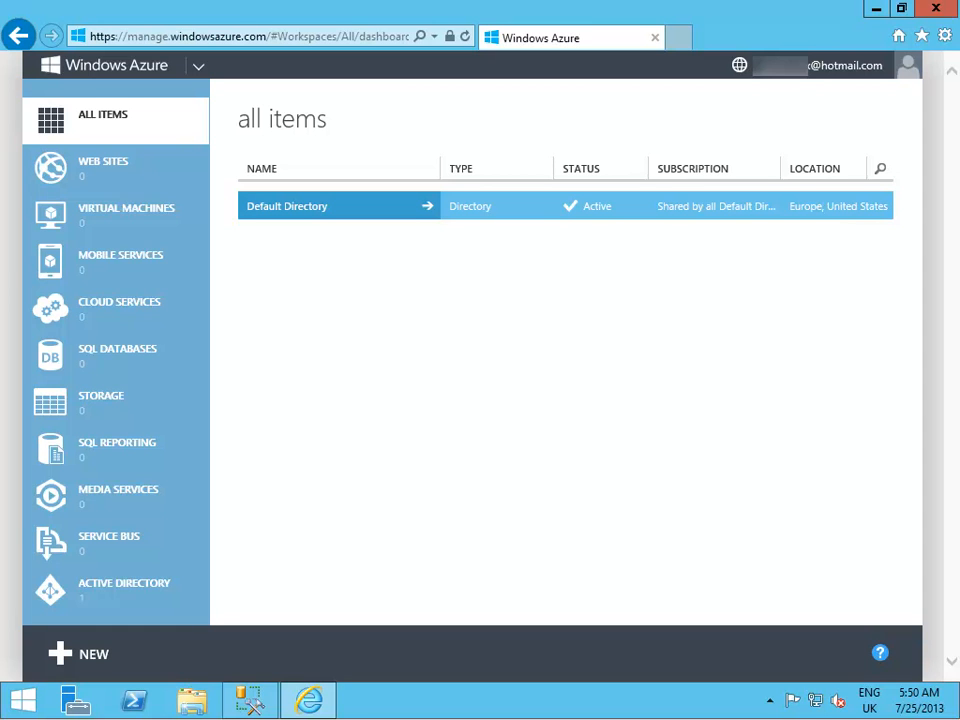
- Quick-create a storage account with the URL gtasqlbackup in the West Europe location, with geo-replication enabled
{"action": "left_click", "coordinate": [95, 657]}
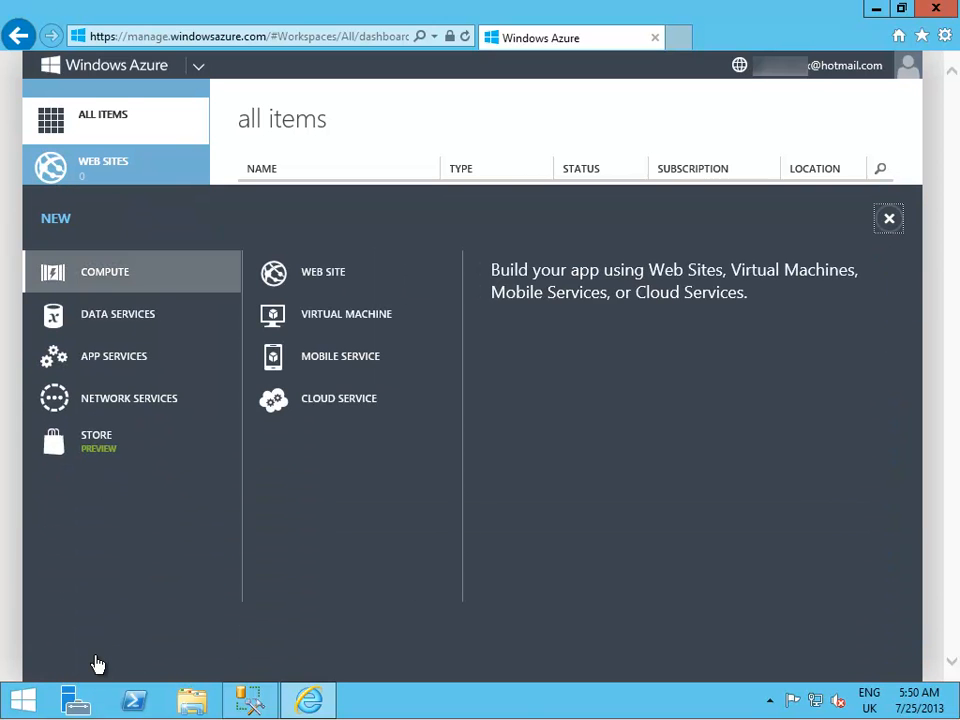
{"action": "left_click", "coordinate": [156, 316]}
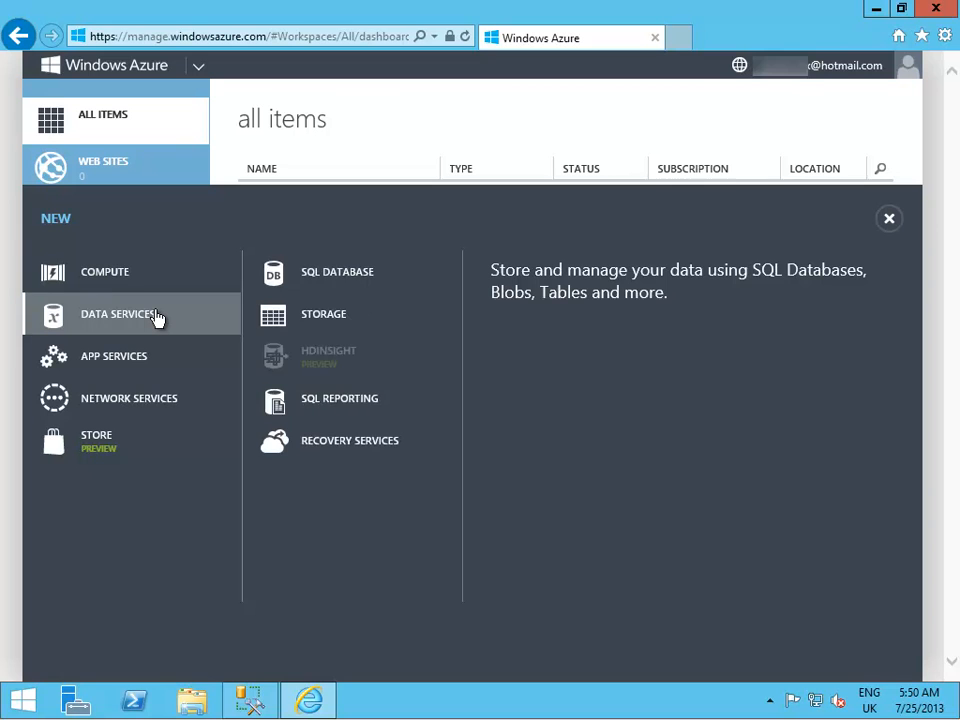
{"action": "left_click", "coordinate": [345, 322]}
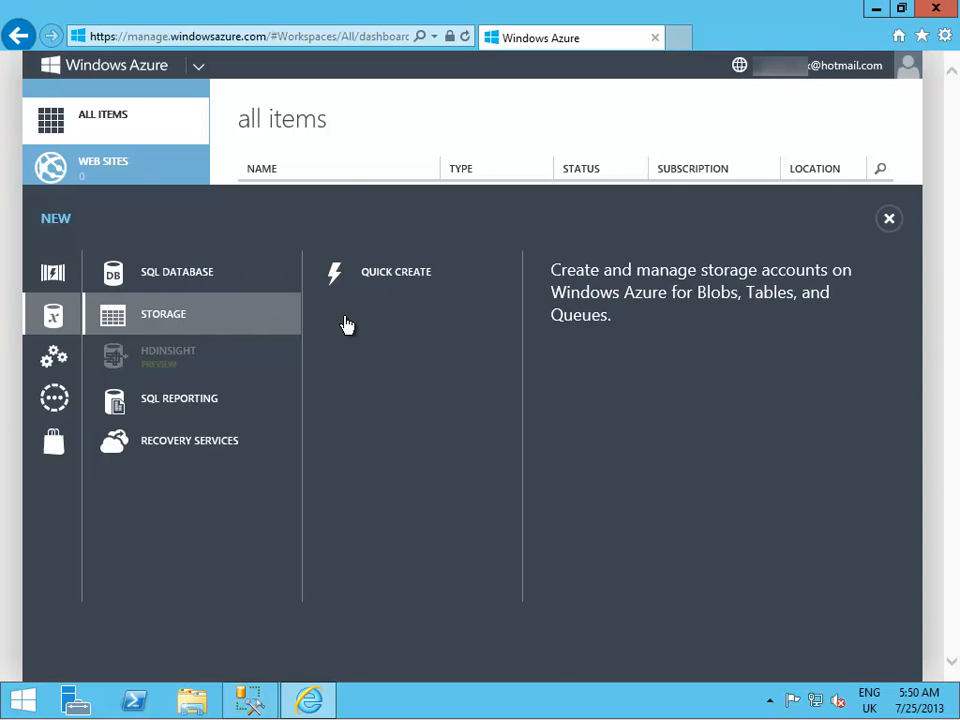
{"action": "left_click", "coordinate": [396, 278]}
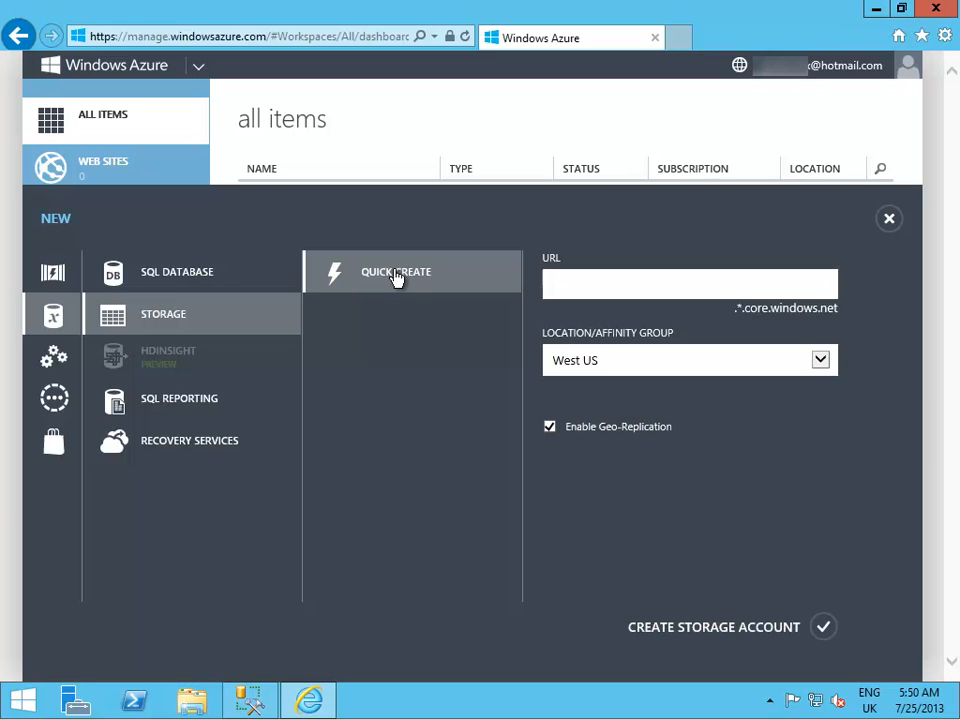
{"action": "left_click", "coordinate": [607, 284]}
{"action": "type", "text": "gtasqlbackup"}
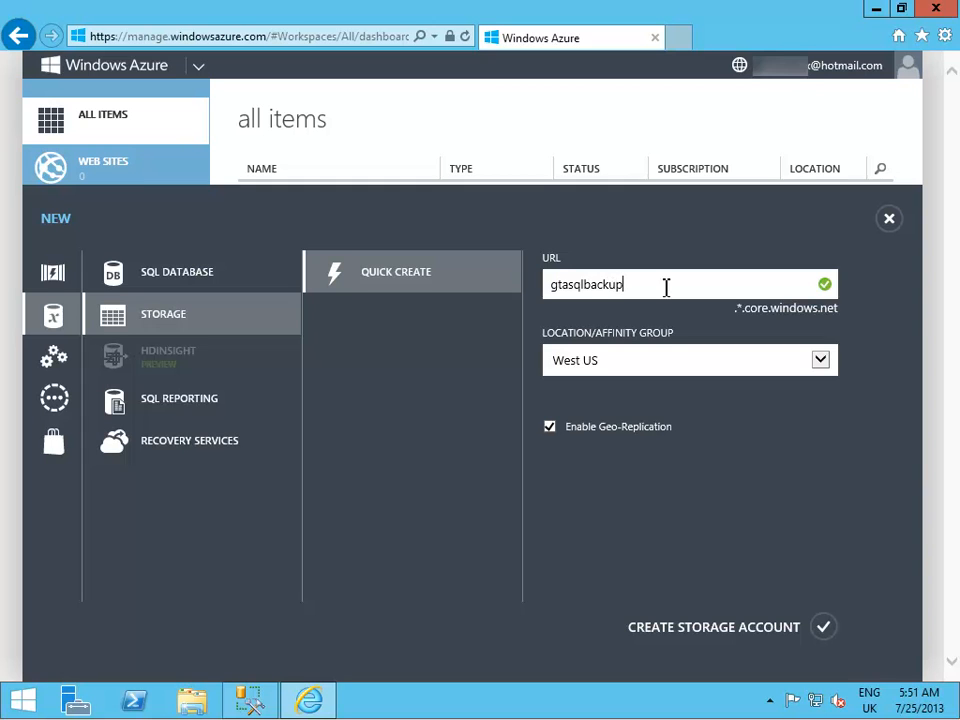
{"action": "left_click", "coordinate": [820, 362]}
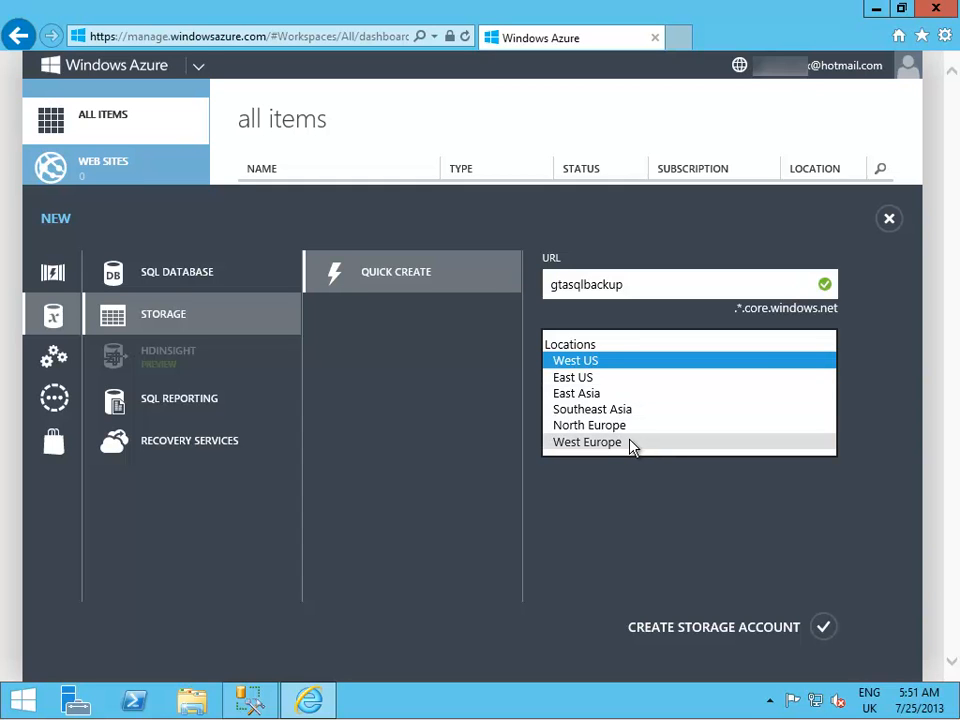
{"action": "left_click", "coordinate": [588, 442]}
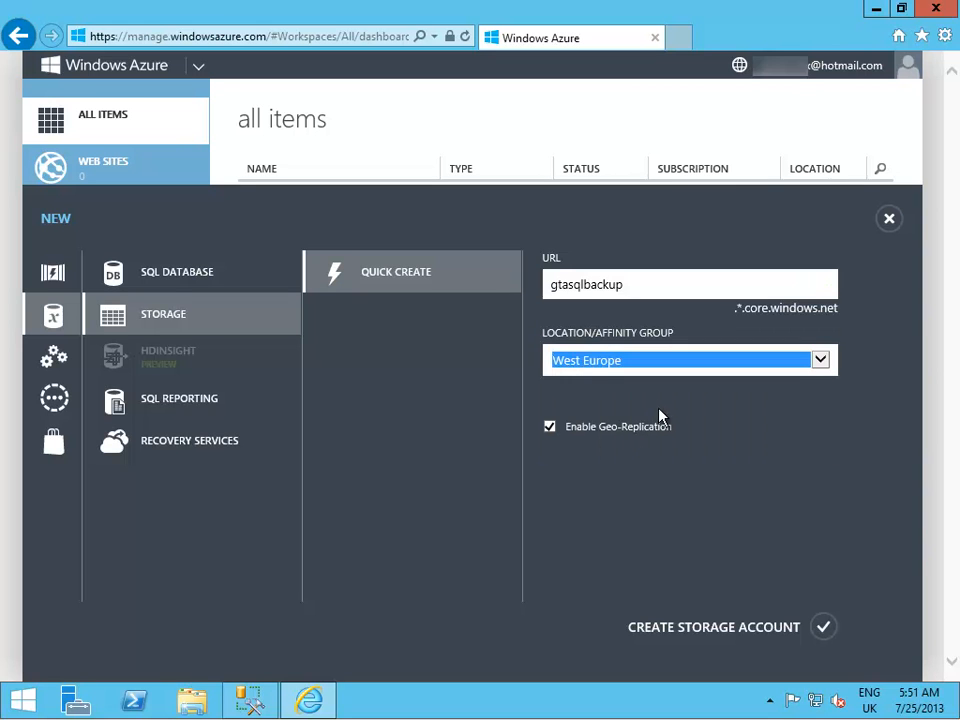
{"action": "left_click", "coordinate": [823, 628]}
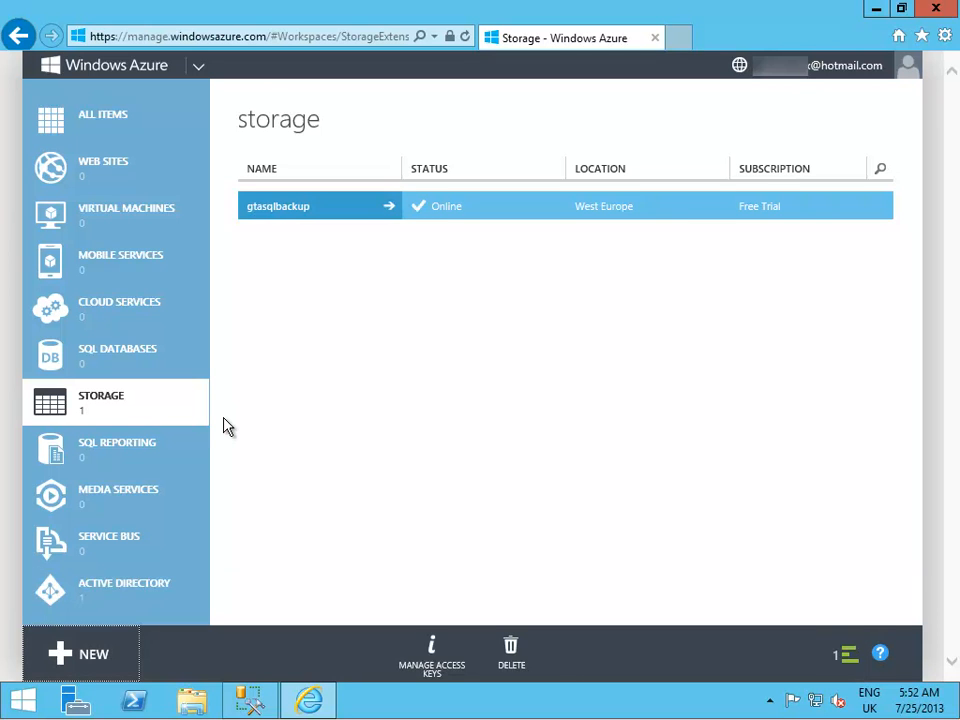
- Examine the gtasqlbackup storage account's access keys, highlighting the primary access key
{"action": "left_click", "coordinate": [432, 655]}
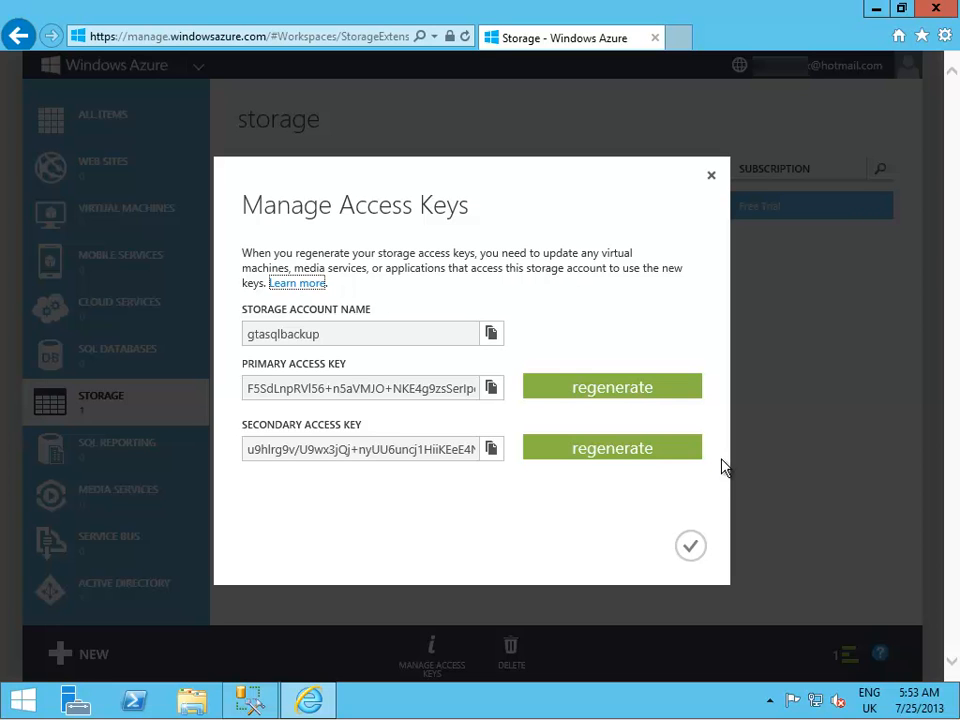
{"action": "left_click", "coordinate": [390, 389]}
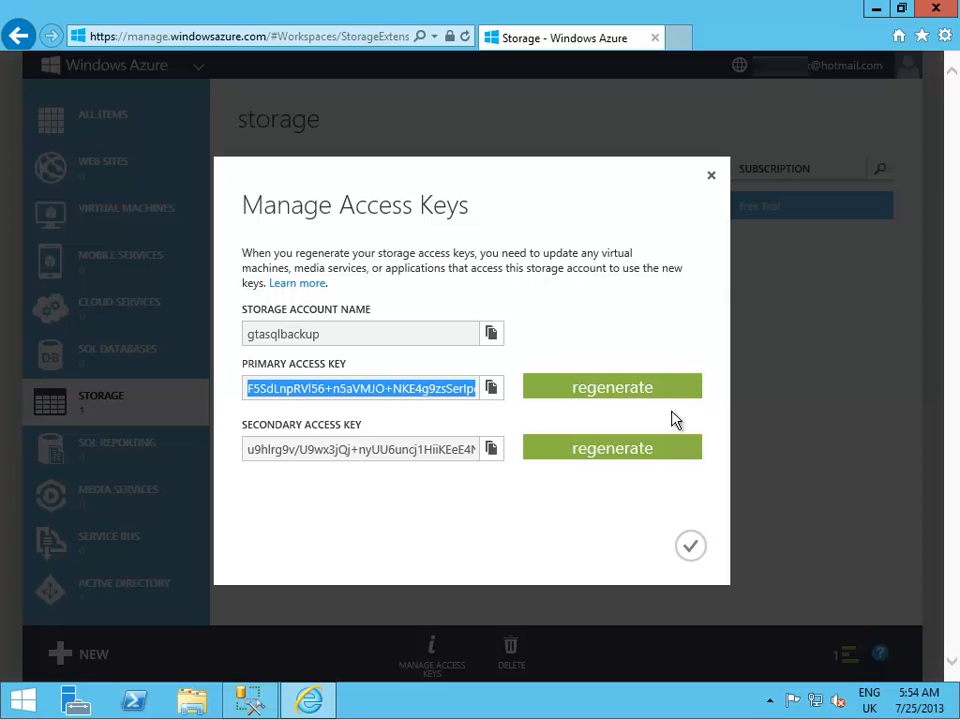
{"action": "left_click", "coordinate": [691, 547]}
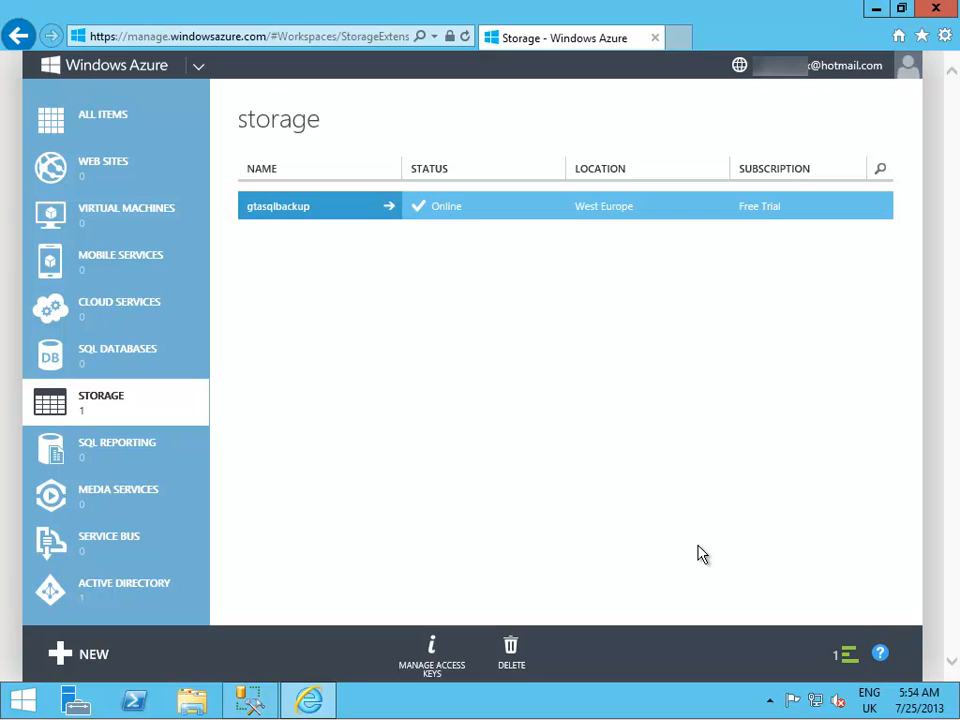
- Create a private container named sqlbackup in the gtasqlbackup storage account
{"action": "left_click", "coordinate": [388, 215]}
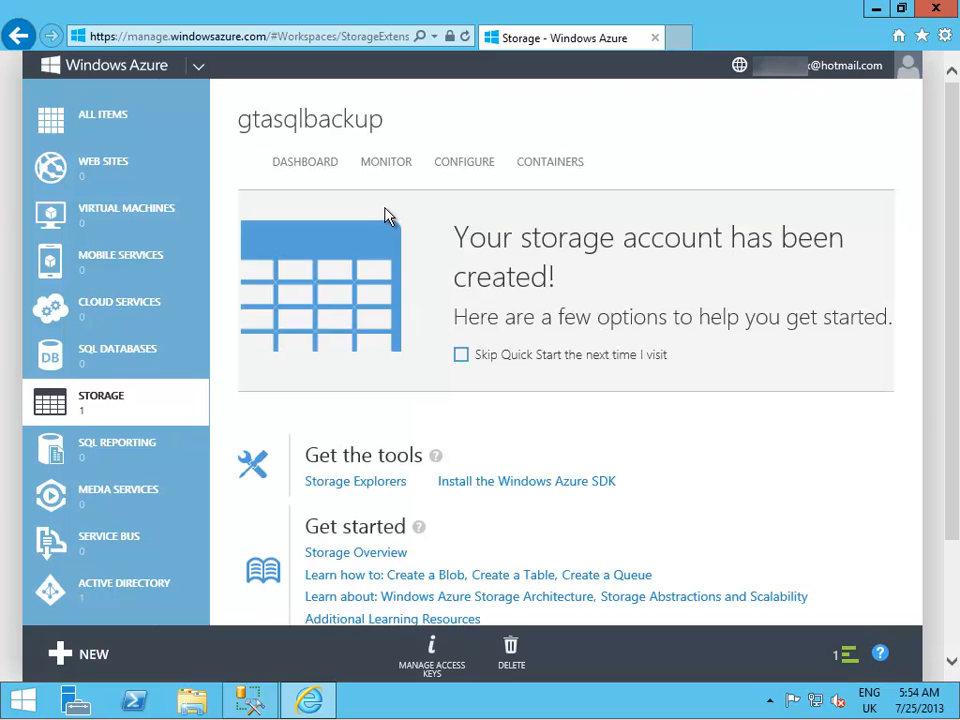
{"action": "left_click", "coordinate": [556, 165]}
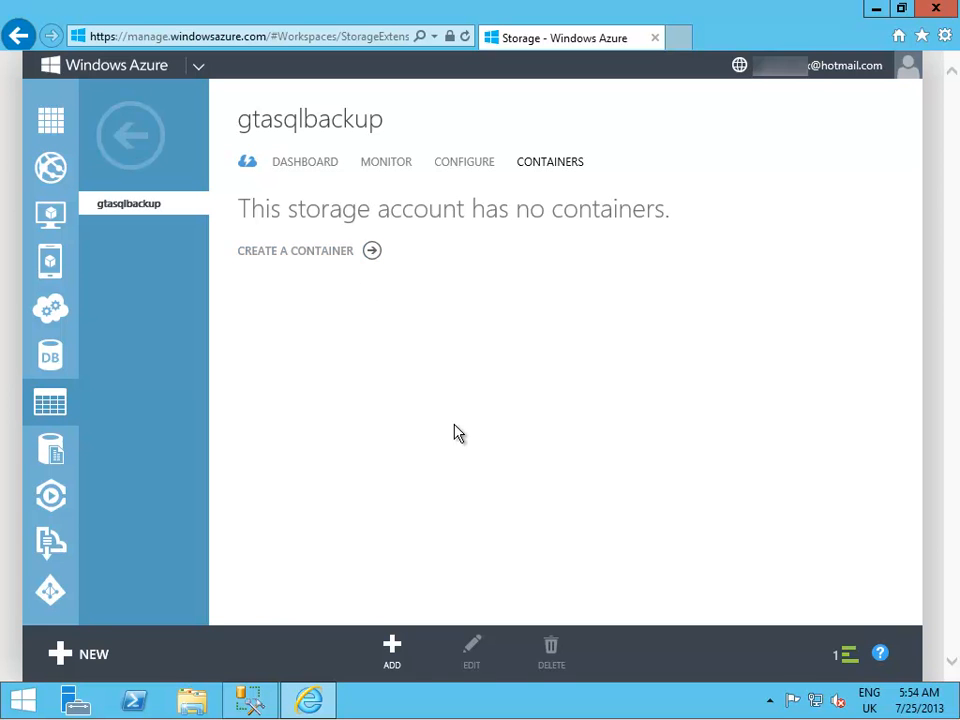
{"action": "left_click", "coordinate": [336, 253]}
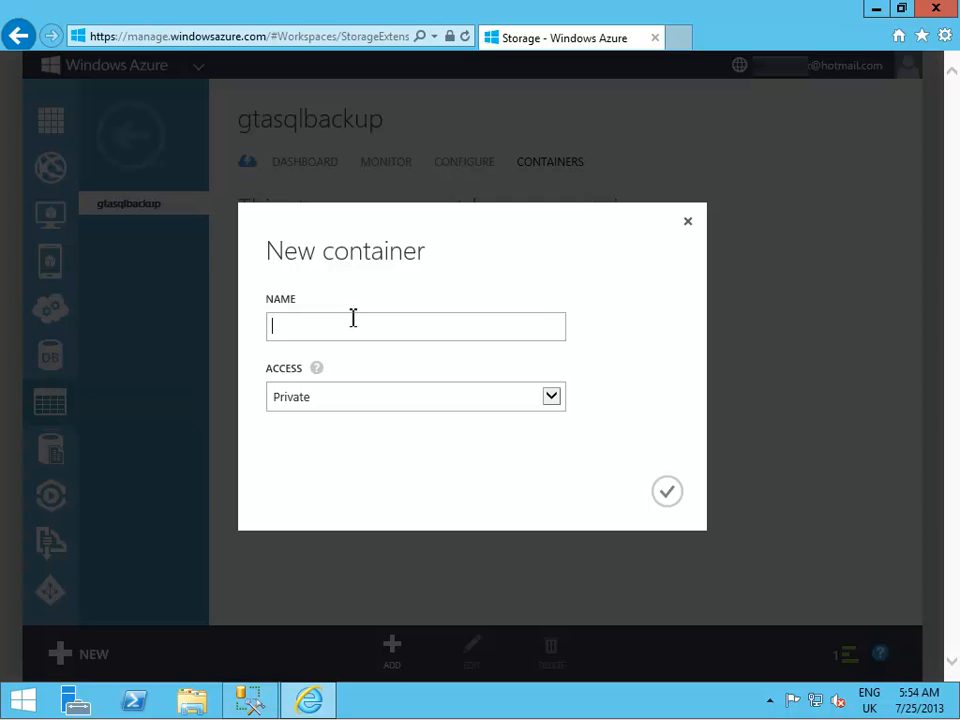
{"action": "type", "text": "sqlbackup"}
{"action": "left_click", "coordinate": [670, 494]}
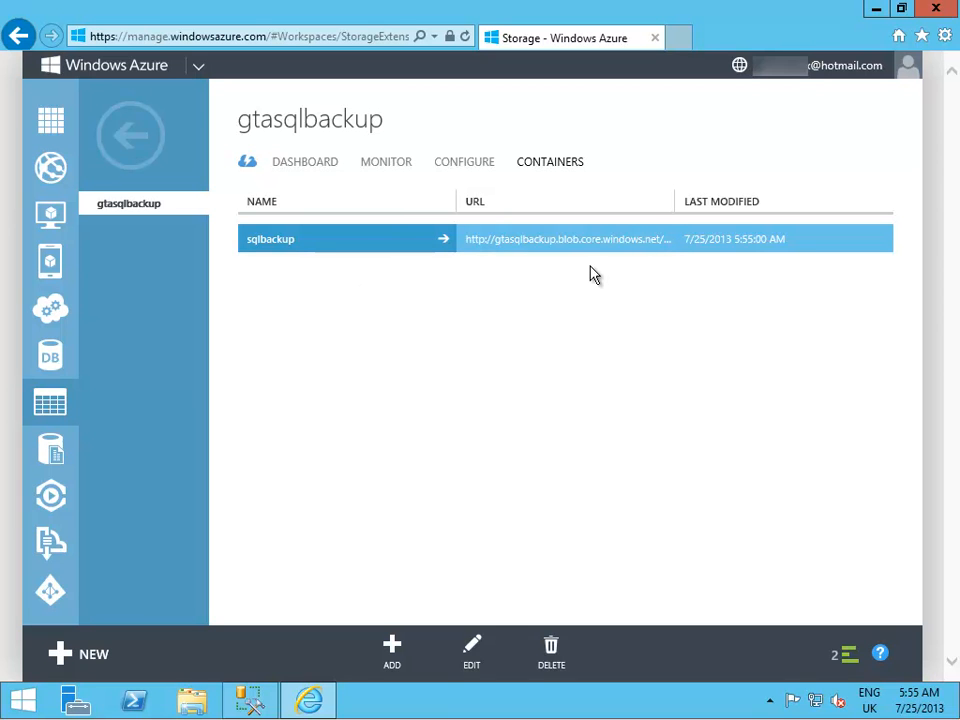
- Switch to SQL Server Management Studio and start a new credential named sqldemo with the identity gtasqlbackup
{"action": "left_click", "coordinate": [250, 700]}
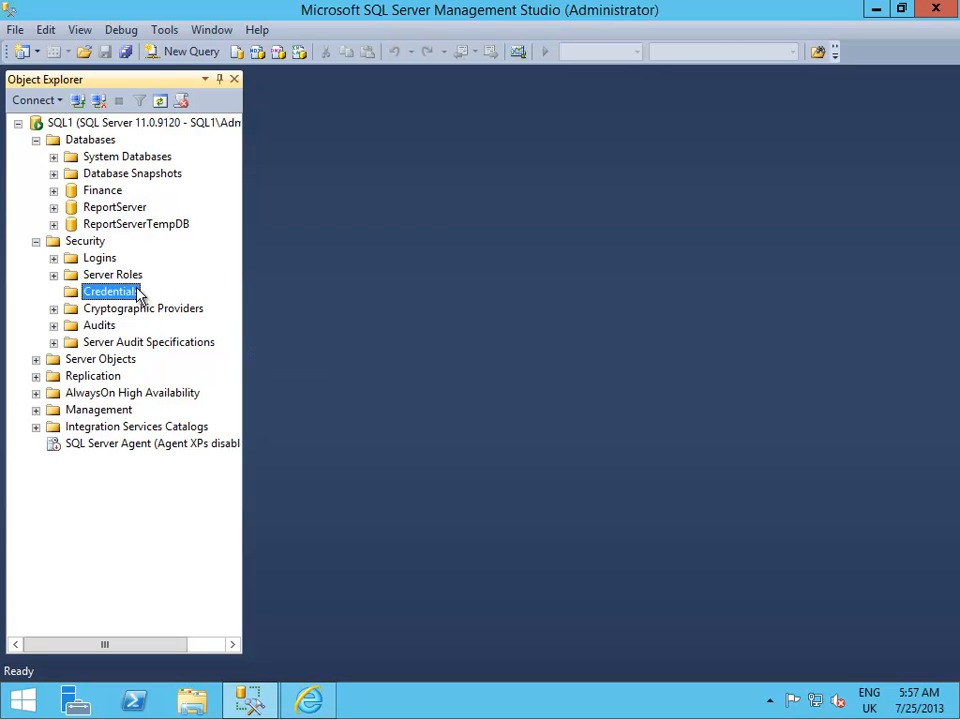
{"action": "right_click", "coordinate": [133, 293]}
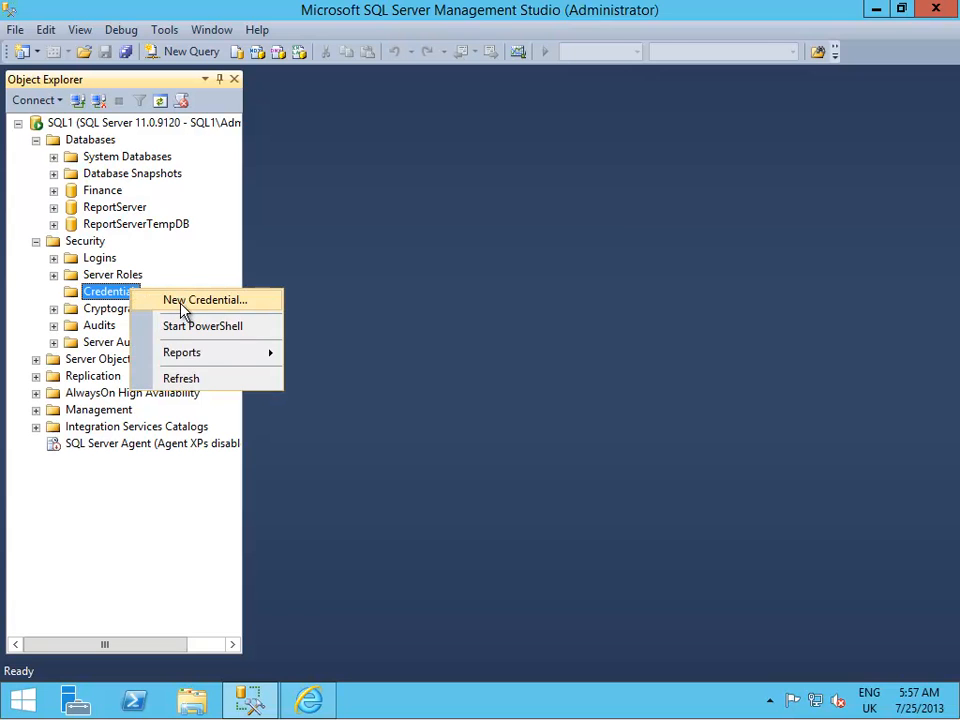
{"action": "left_click", "coordinate": [184, 302]}
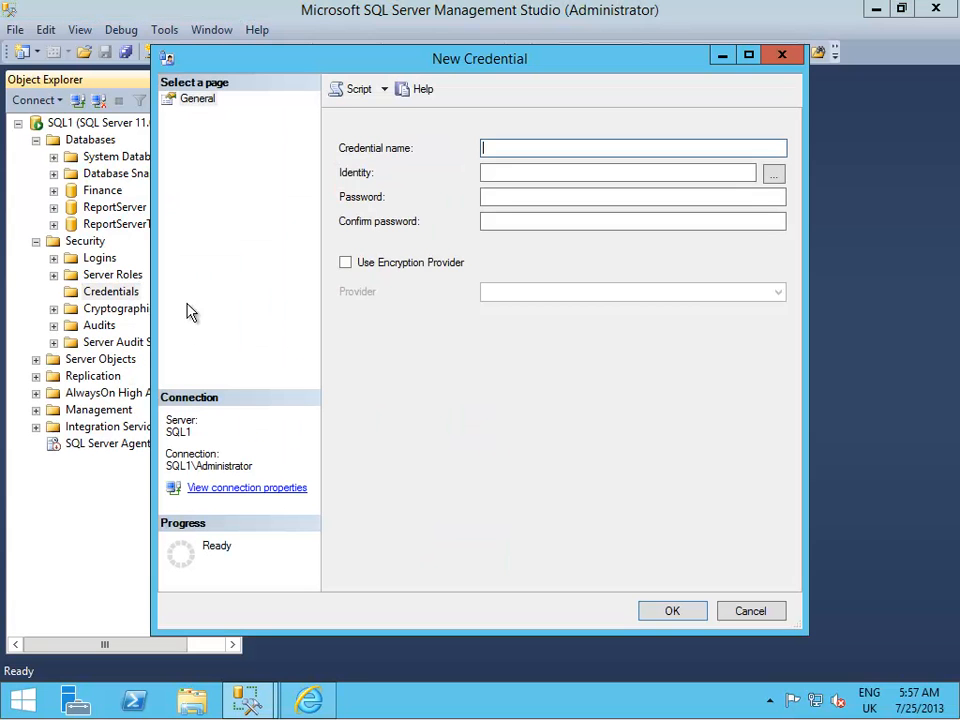
{"action": "type", "text": "sqldemo"}
{"action": "left_click", "coordinate": [534, 221]}
{"action": "left_click", "coordinate": [531, 173]}
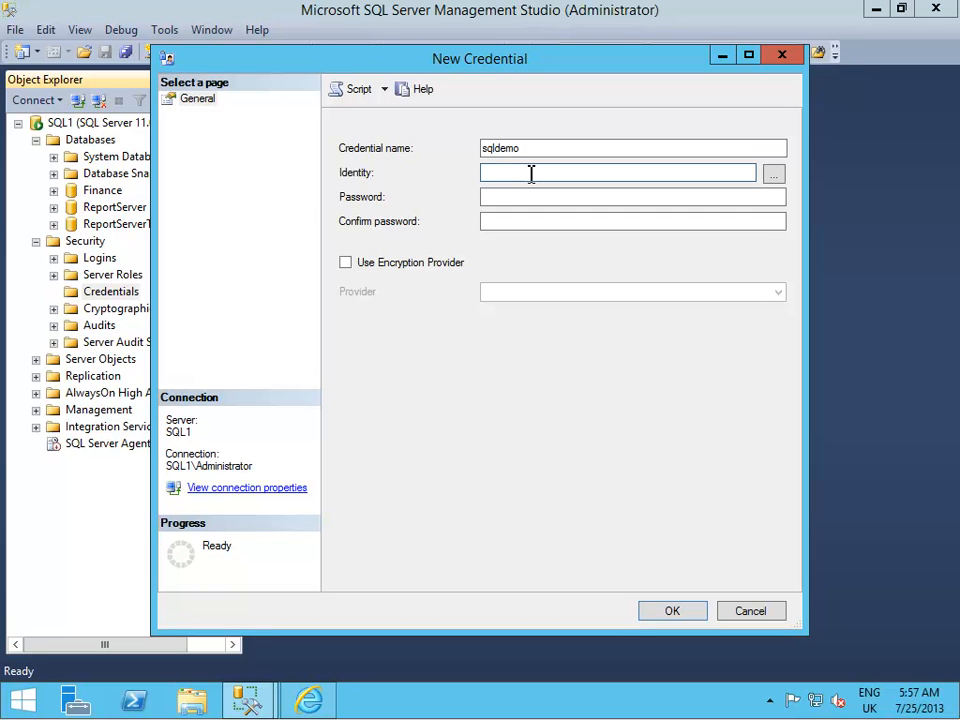
{"action": "type", "text": "gtasqlbackup"}
- Switch to the Windows Azure portal in the browser and copy the gtasqlbackup account's primary access key
{"action": "left_click", "coordinate": [532, 195]}
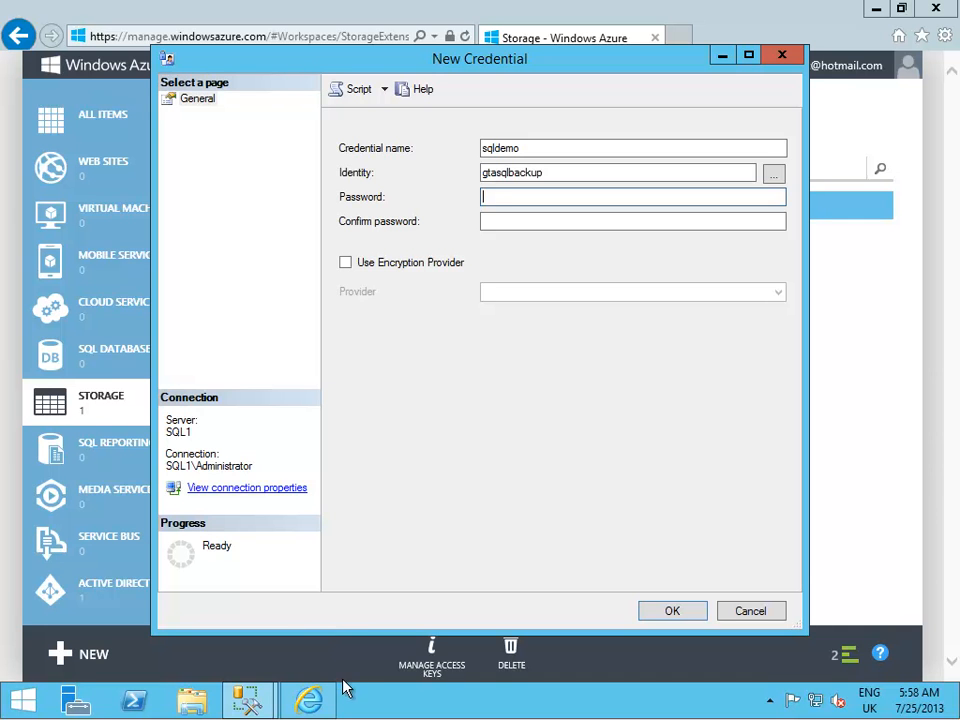
{"action": "left_click", "coordinate": [310, 701]}
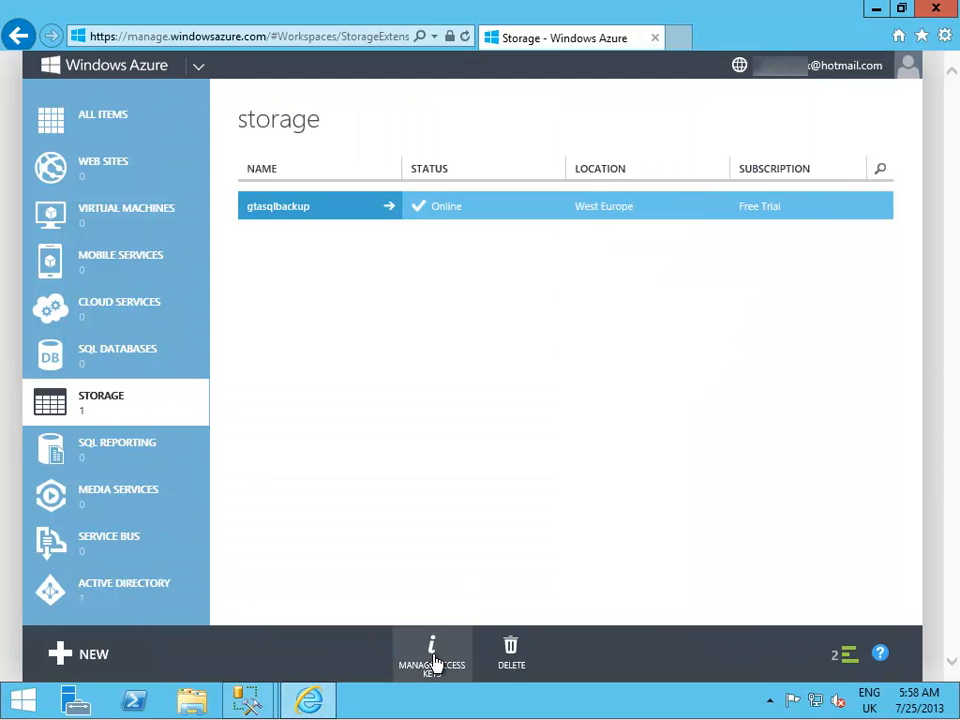
{"action": "left_click", "coordinate": [434, 663]}
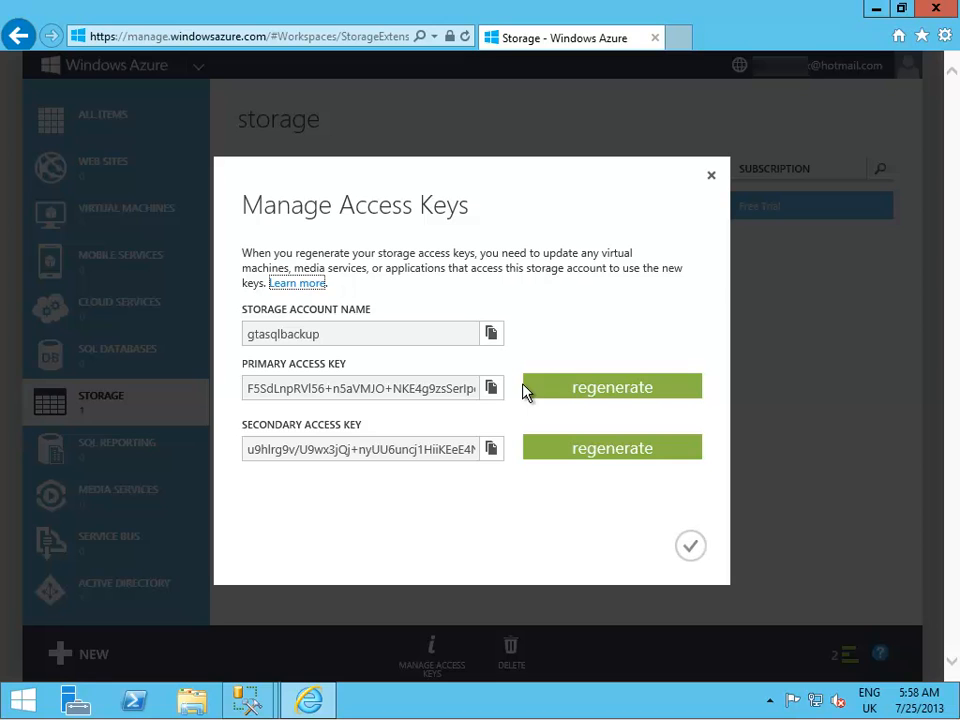
{"action": "left_click", "coordinate": [492, 389]}
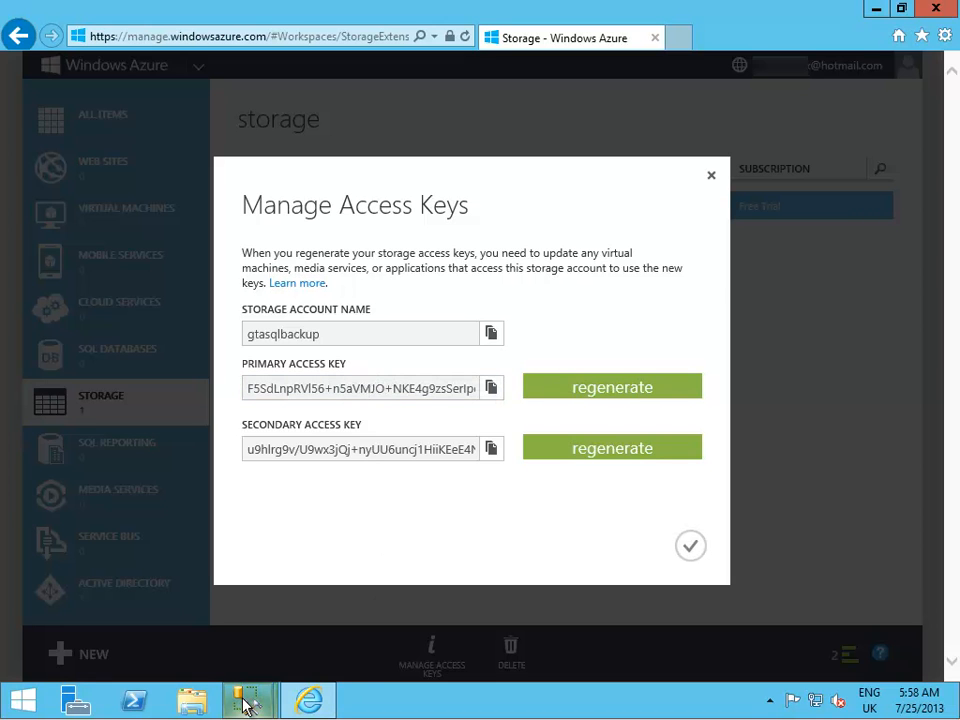
- Return to the New Credential dialog, paste the access key as password and confirmation, and create the credential
{"action": "mouse_move", "coordinate": [250, 706]}
{"action": "left_click", "coordinate": [367, 603]}
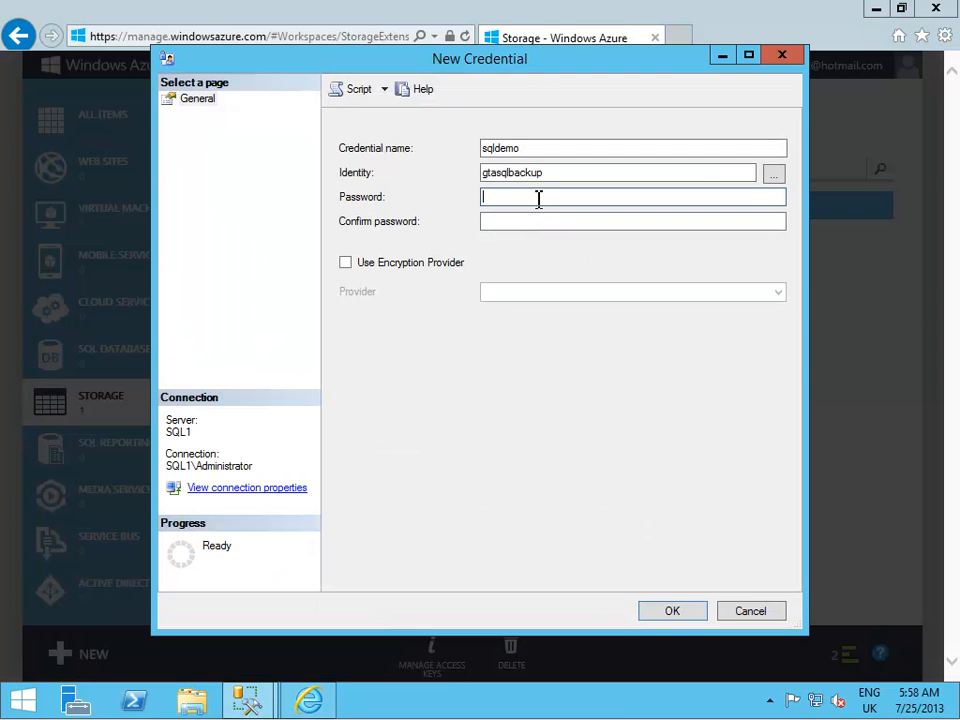
{"action": "key", "text": "ctrl+v"}
{"action": "left_click", "coordinate": [509, 227]}
{"action": "key", "text": "ctrl+v"}
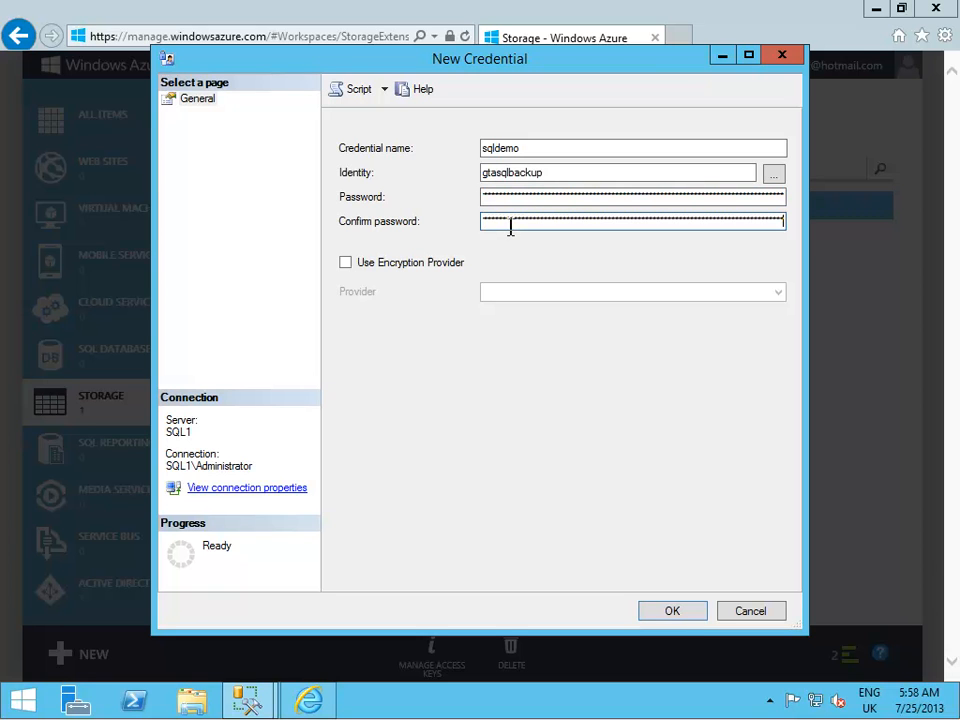
{"action": "left_click", "coordinate": [673, 611]}
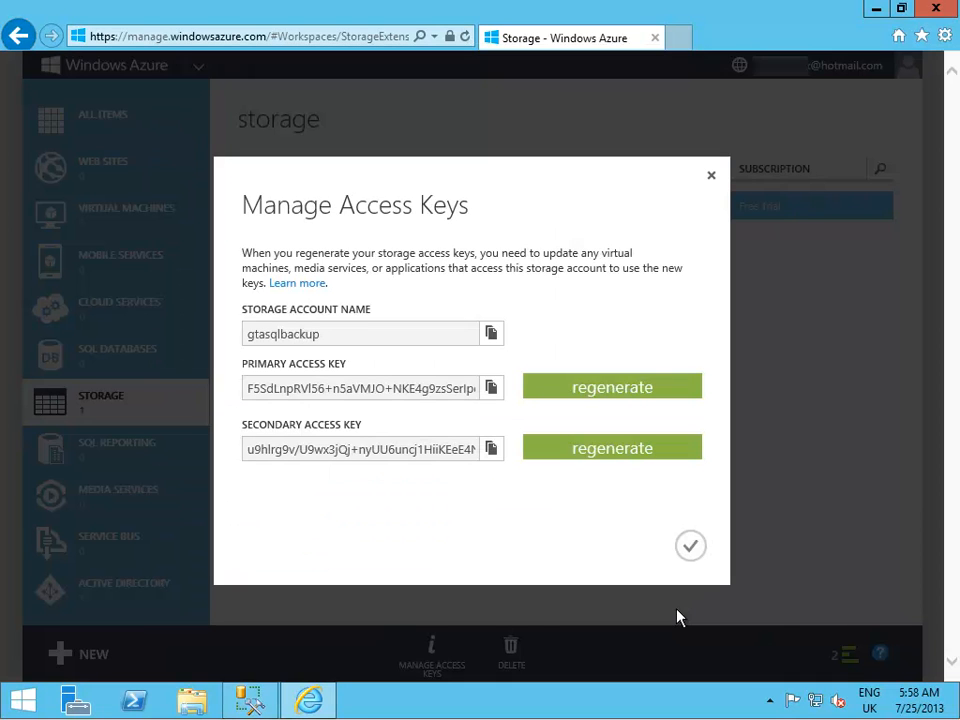
- Switch to SQL Server Management Studio and open a new query against the master database
{"action": "left_click", "coordinate": [252, 702]}
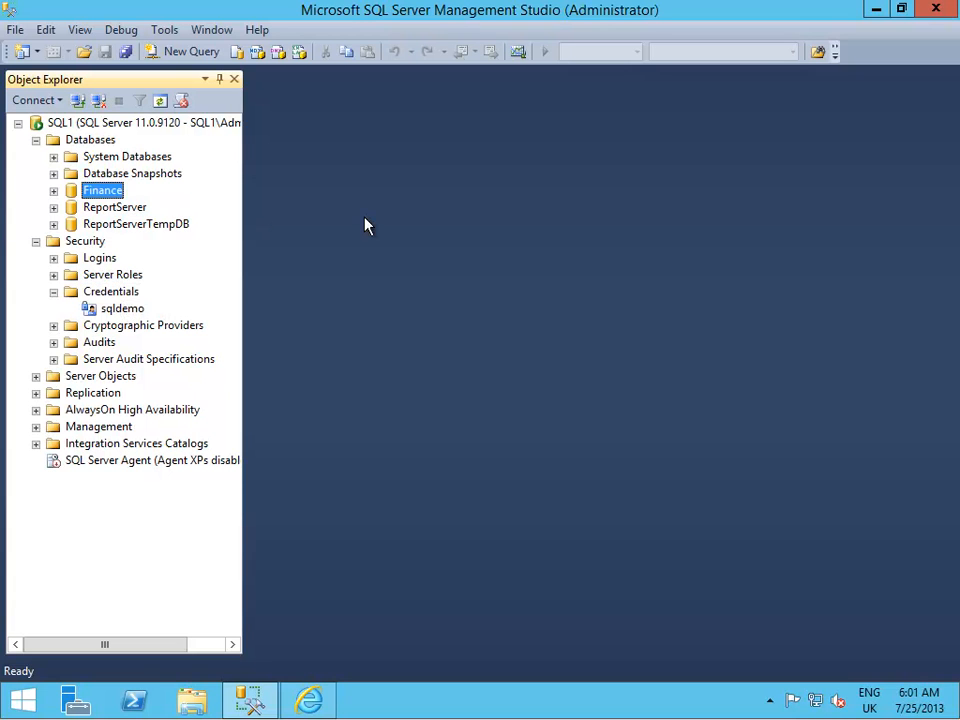
{"action": "left_click", "coordinate": [195, 52]}
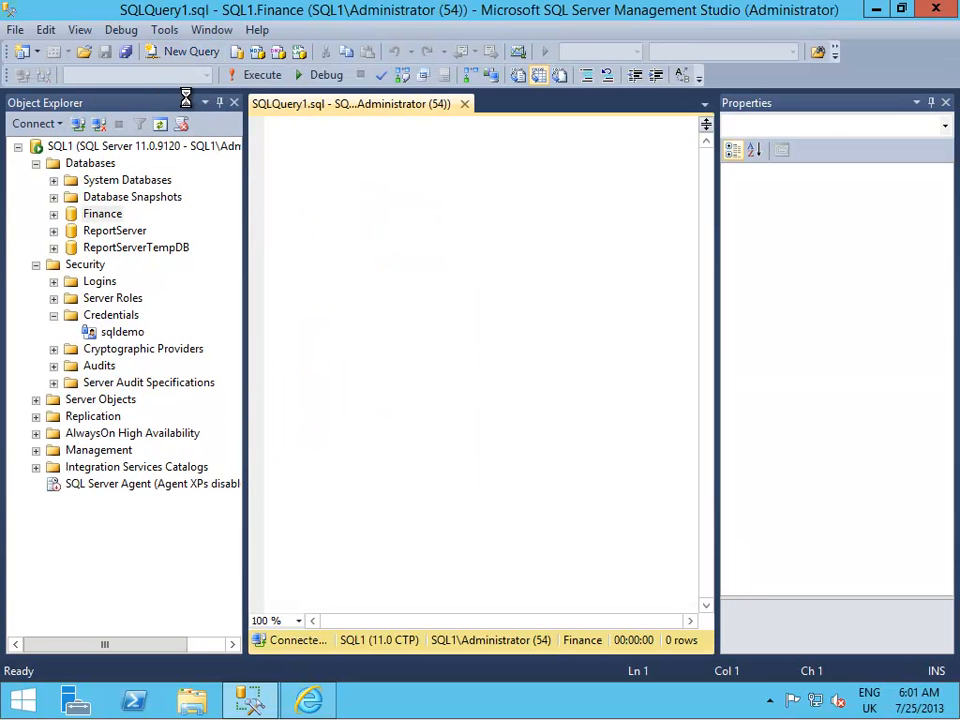
{"action": "left_click", "coordinate": [204, 75]}
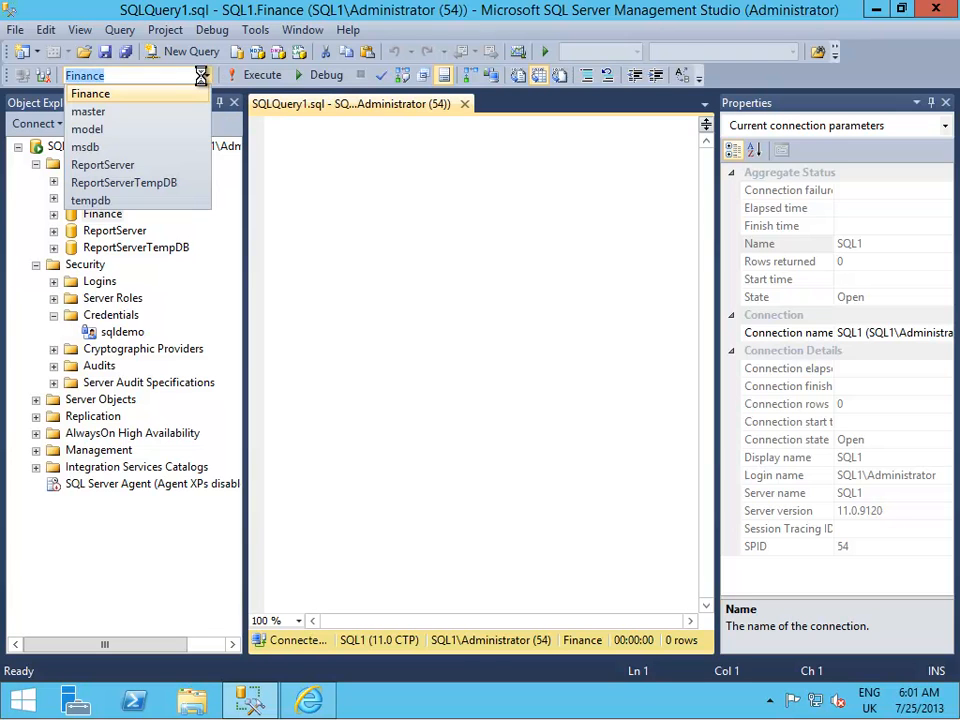
{"action": "left_click", "coordinate": [92, 111]}
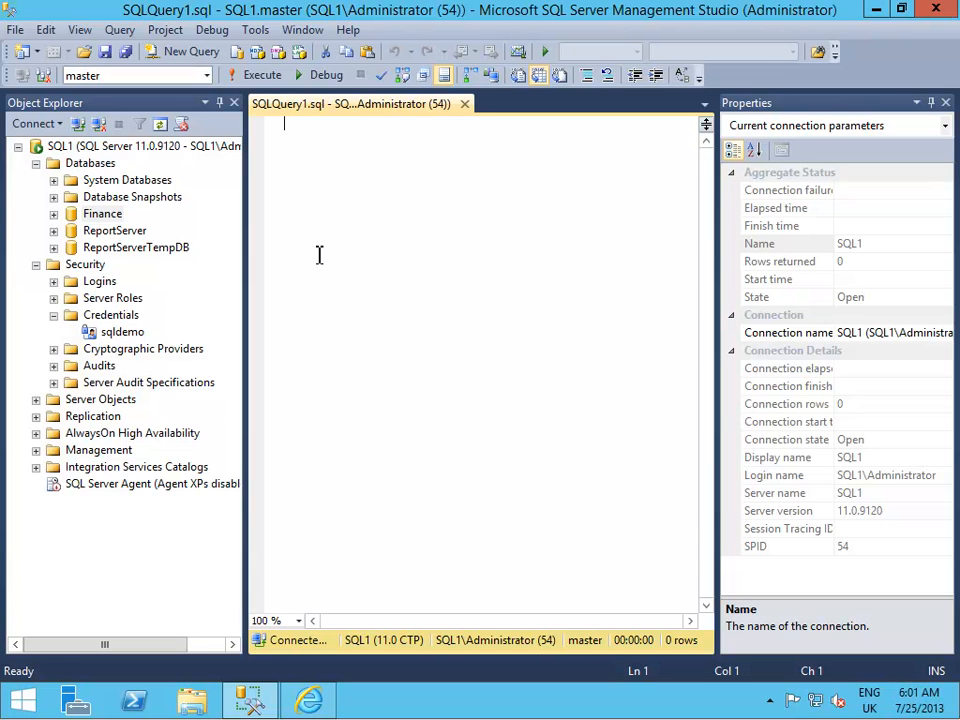
{"action": "type", "text": "backup "}
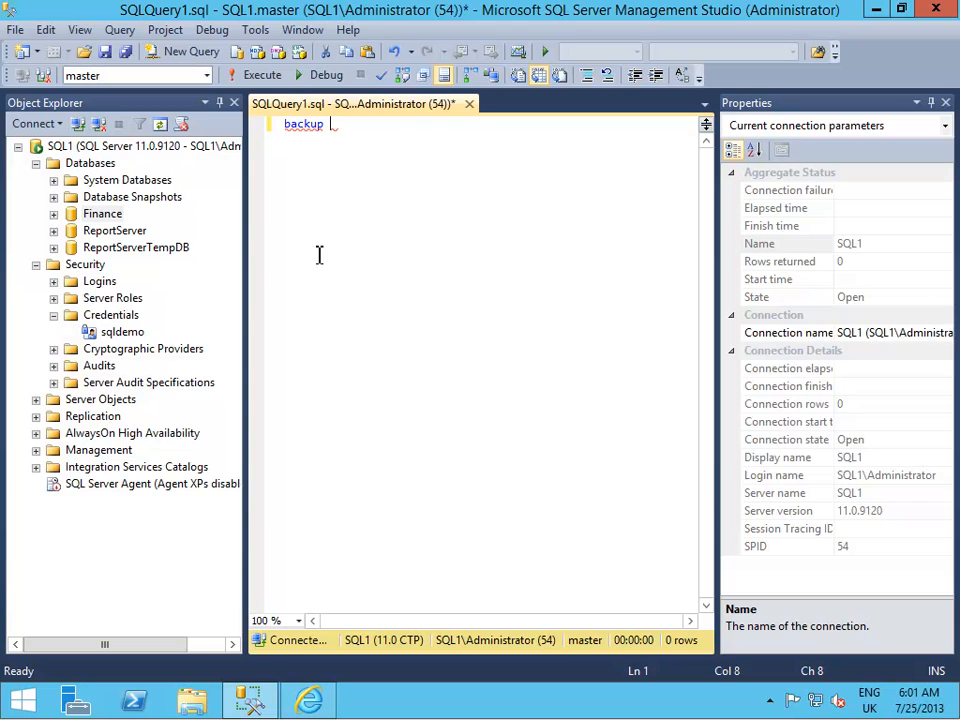
{"action": "type", "text": "database Finance"}
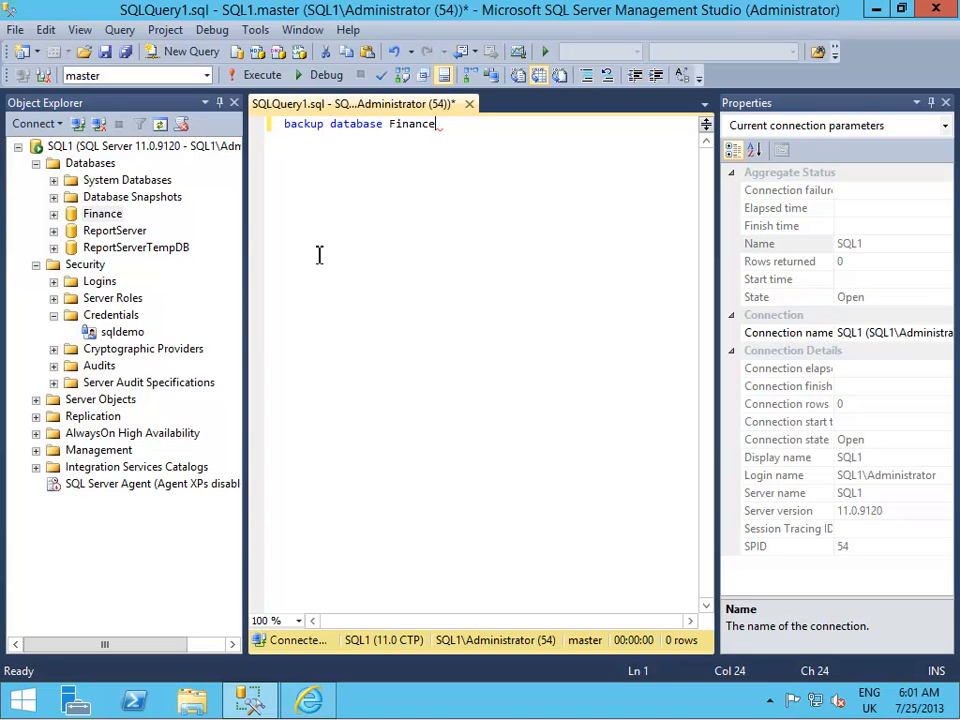
{"action": "key", "text": "Return"}
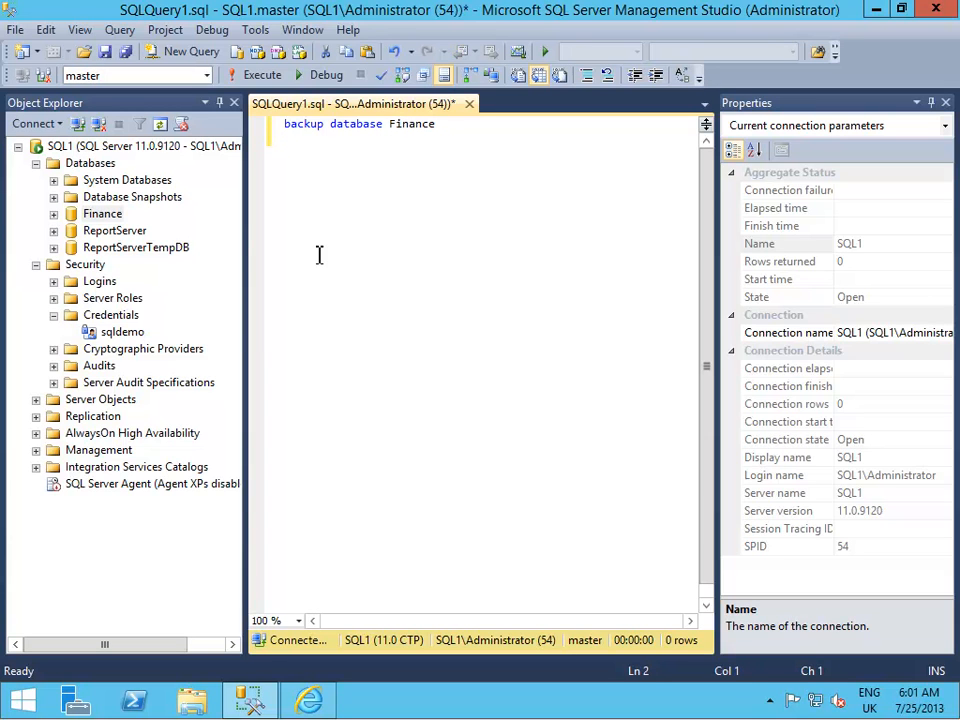
{"action": "type", "text": "to url='"}
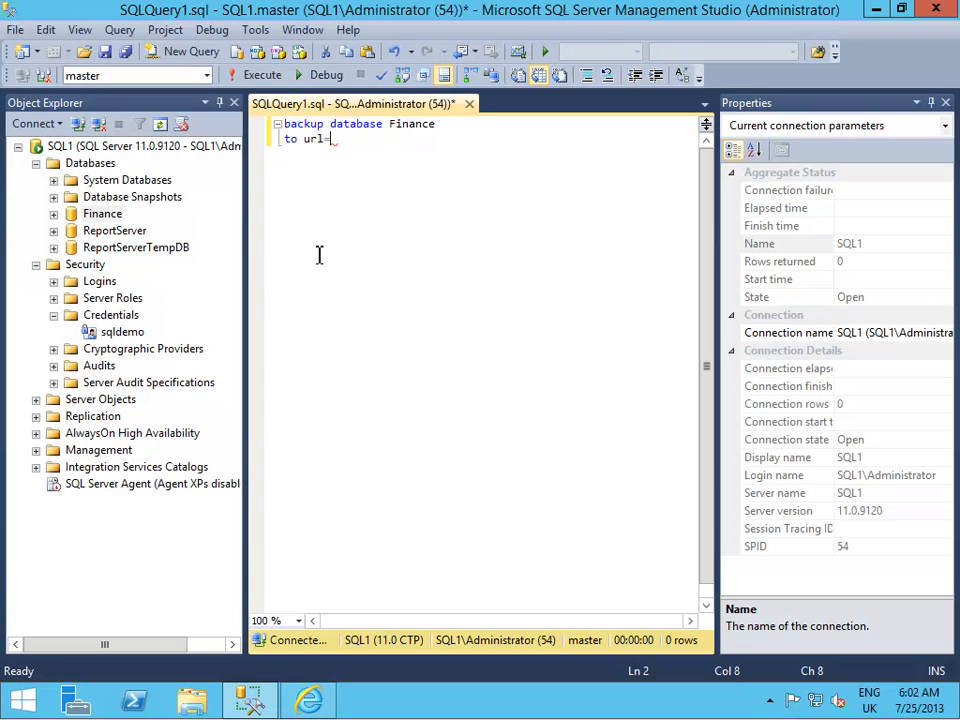
{"action": "type", "text": "http://"}
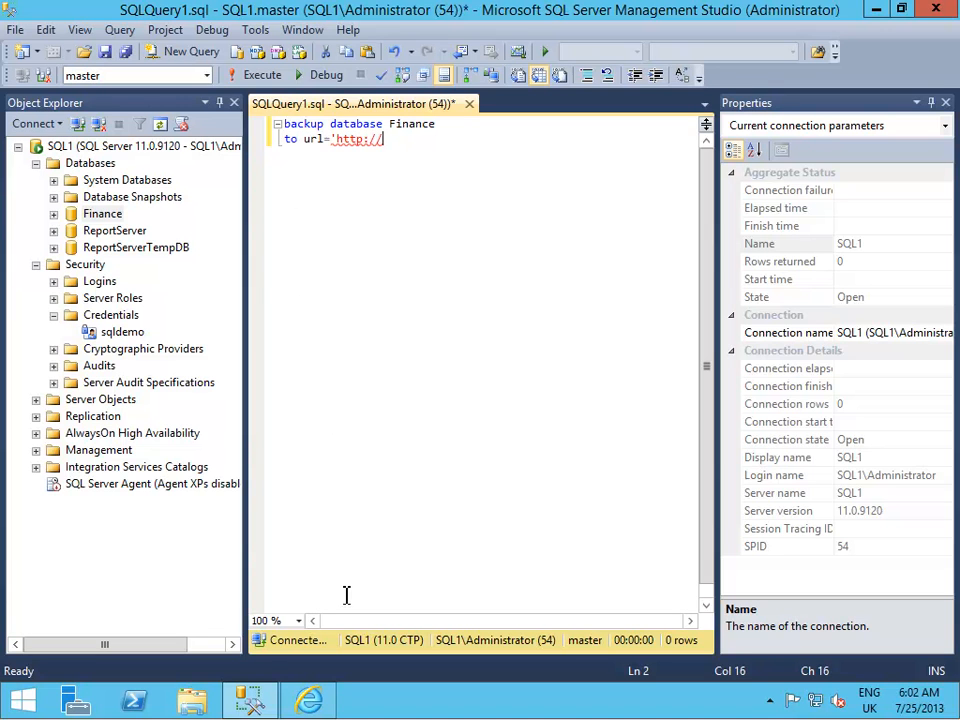
- Switch to the Windows Azure portal in the browser and copy the URL of the gtasqlbackup account's sqlbackup container
{"action": "left_click", "coordinate": [309, 703]}
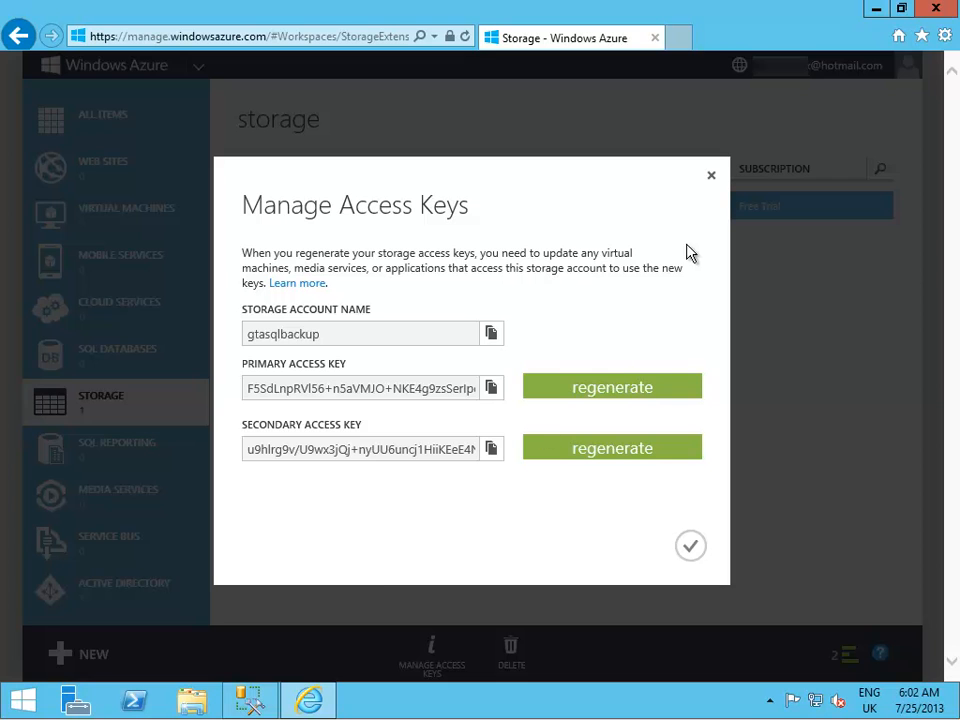
{"action": "left_click", "coordinate": [712, 178]}
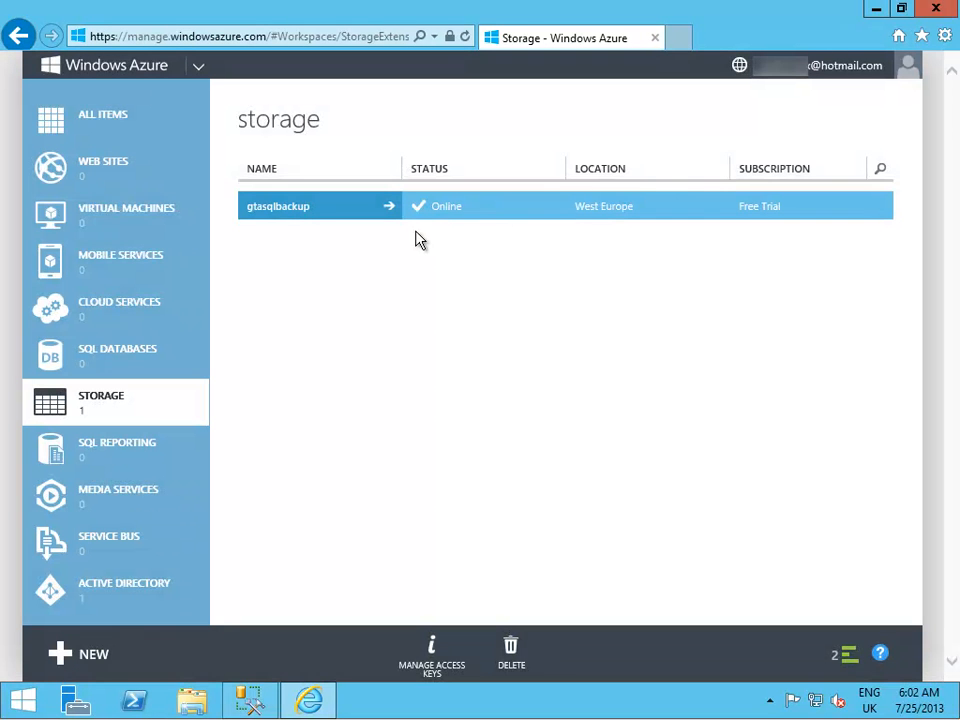
{"action": "left_click", "coordinate": [300, 212]}
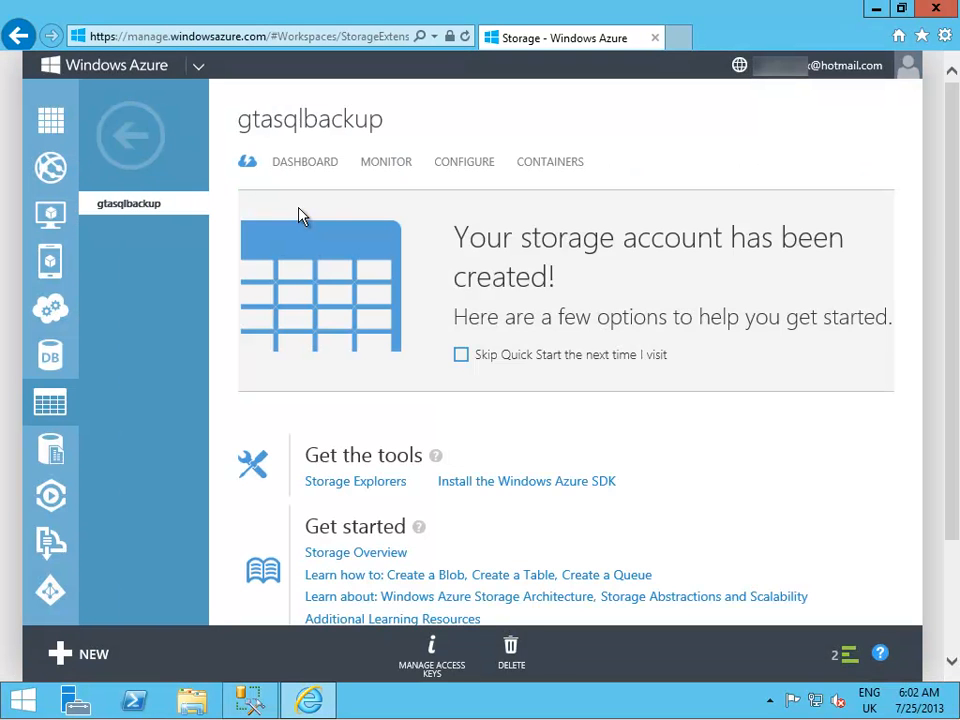
{"action": "left_click", "coordinate": [549, 163]}
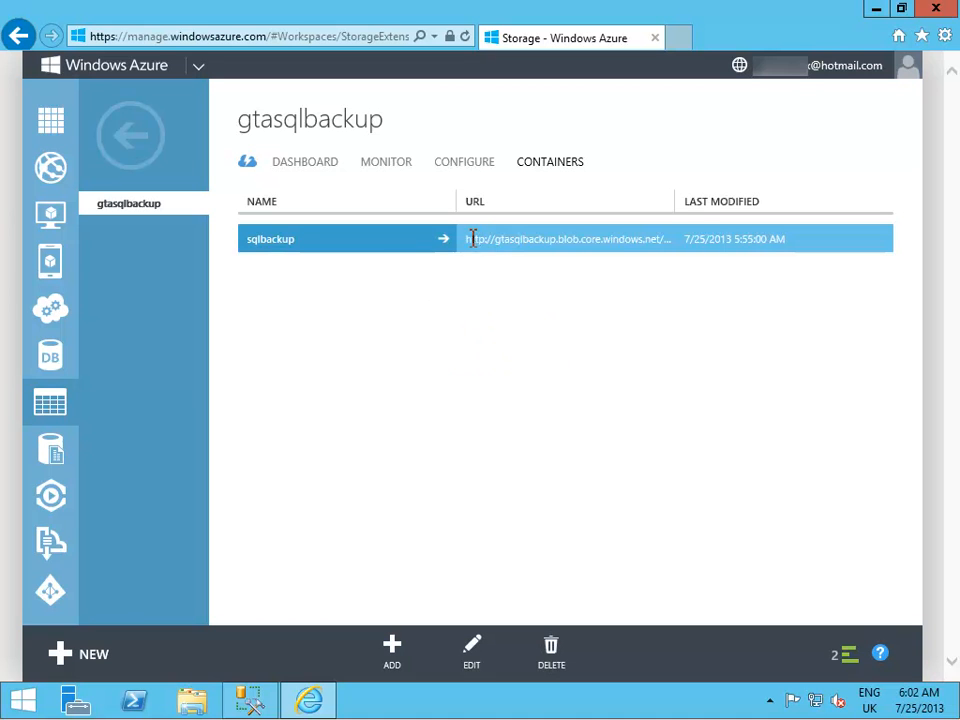
{"action": "left_click_drag", "start_coordinate": [466, 239], "coordinate": [677, 247]}
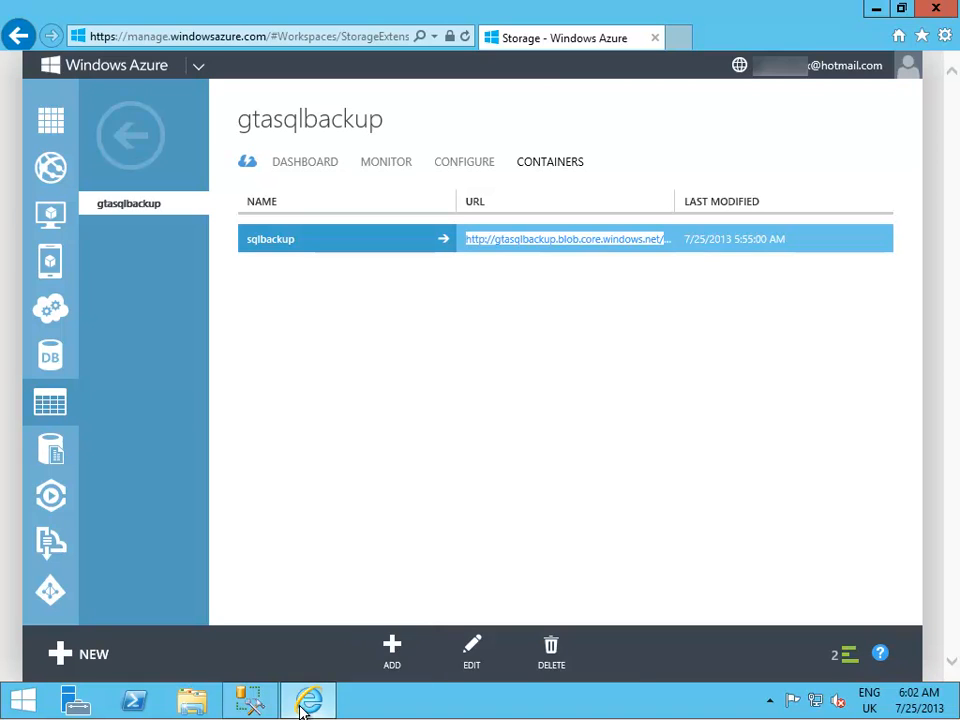
{"action": "left_click", "coordinate": [248, 700]}
{"action": "left_click_drag", "start_coordinate": [336, 140], "coordinate": [386, 143]}
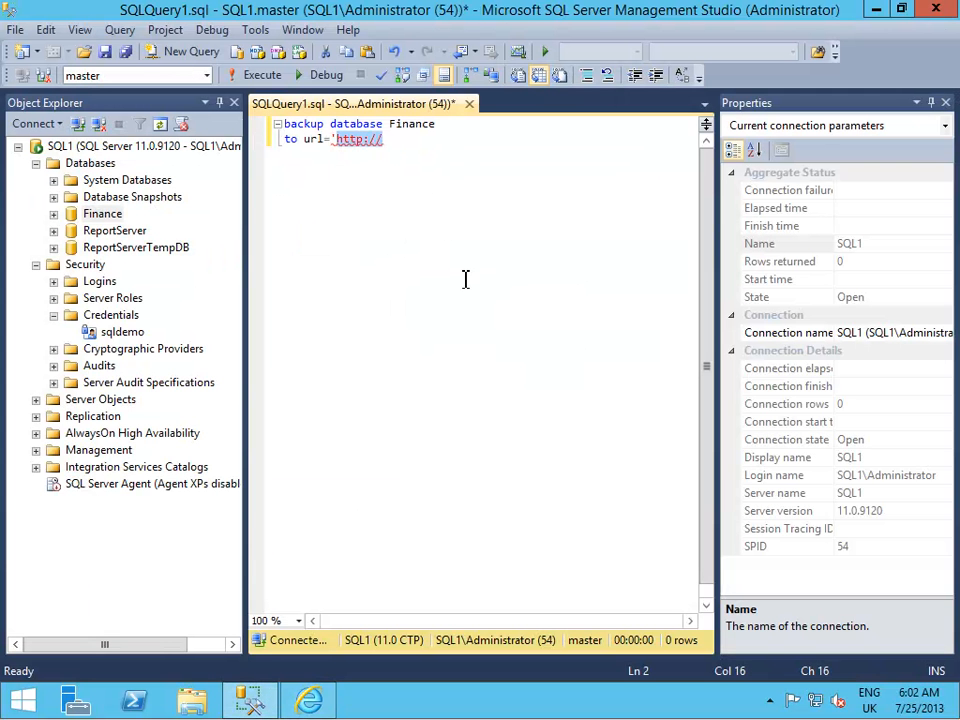
{"action": "type", "text": "http://gtasqlbackup.blob.core.windows.net/sqlbackup"}
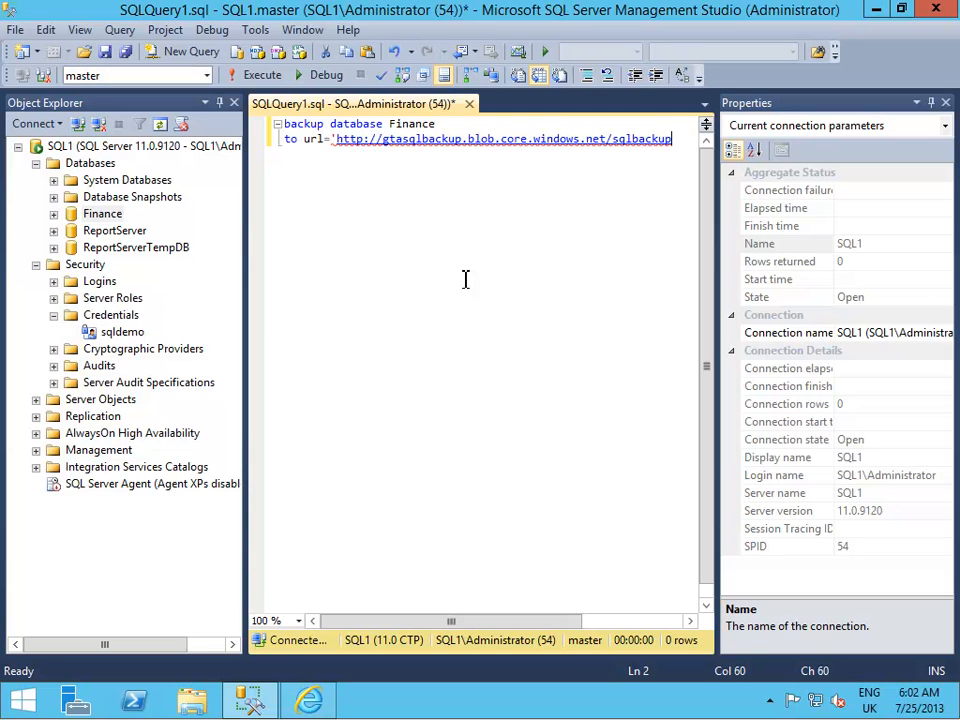
{"action": "type", "text": "/finance.bak"}
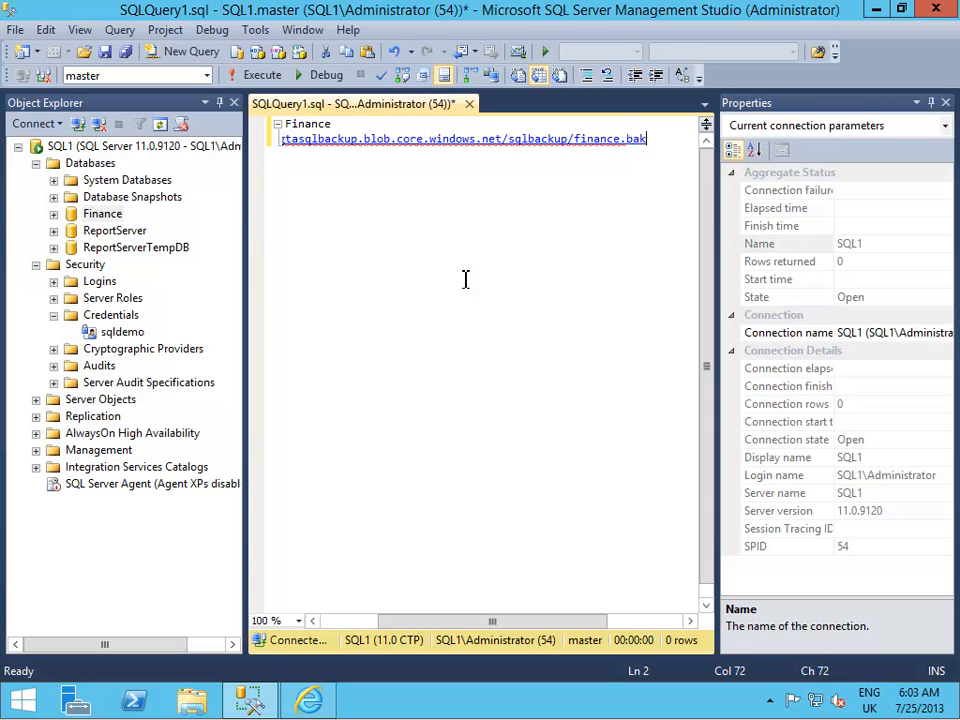
{"action": "type", "text": "'"}
{"action": "key", "text": "Return"}
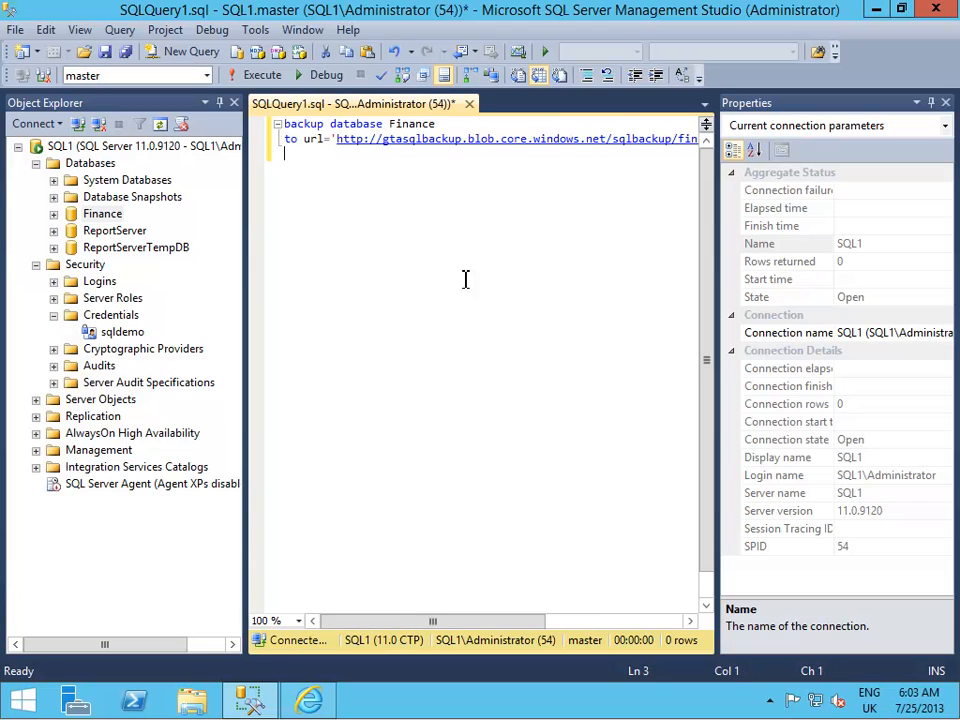
- Add "with credential = 'sqldemo'" to the backup statement and execute it
{"action": "type", "text": "with credential"}
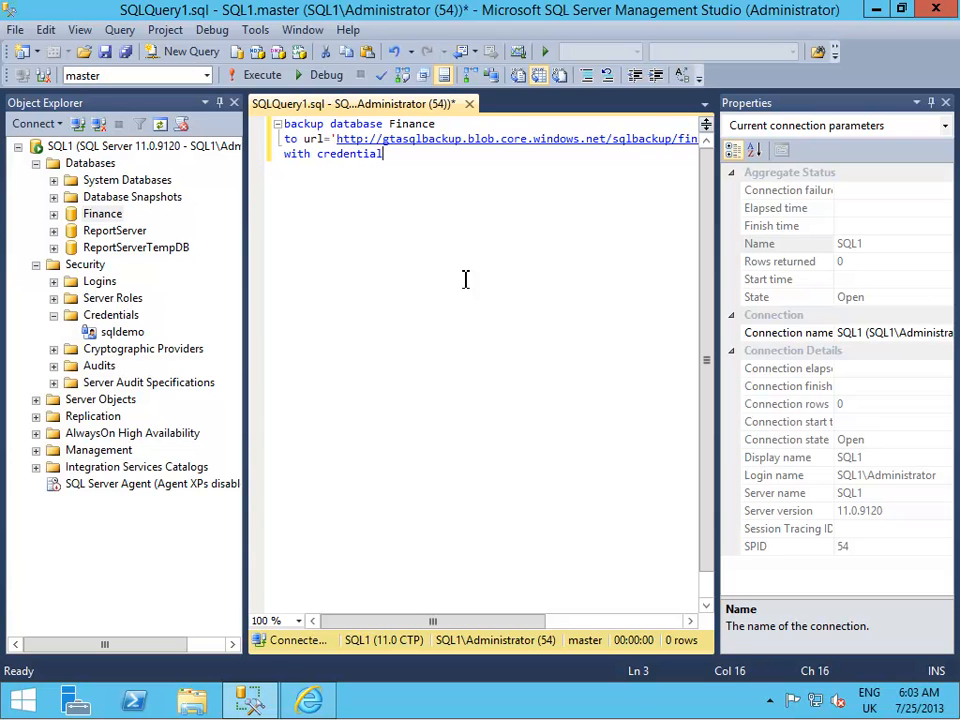
{"action": "type", "text": " = 'sqldemo'"}
{"action": "left_click", "coordinate": [262, 76]}
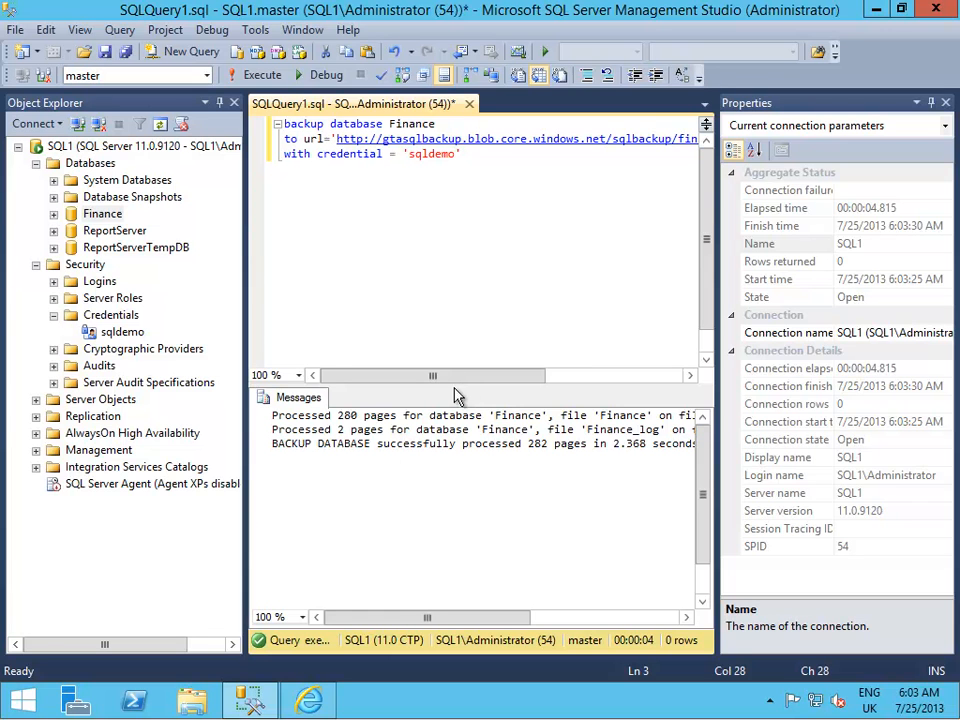
- Switch to the Windows Azure portal in the browser and open the sqlbackup container to check for the backup file
{"action": "left_click", "coordinate": [318, 700]}
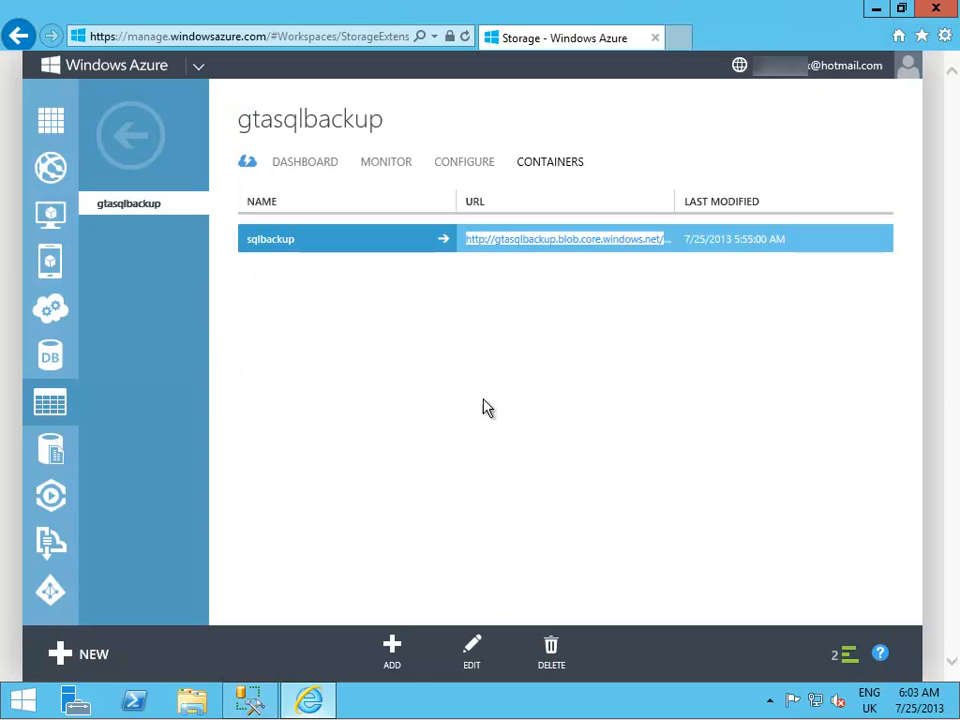
{"action": "left_click", "coordinate": [265, 245]}
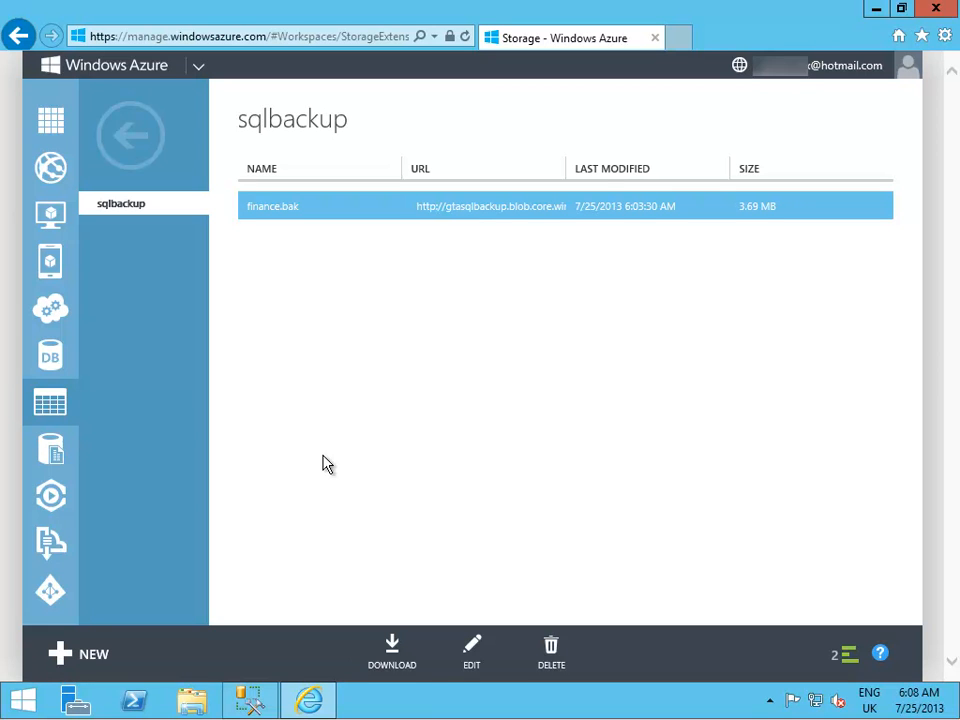
- Switch to SQL Server Management Studio and start a new query with the line "restore database Finance"
{"action": "left_click", "coordinate": [265, 708]}
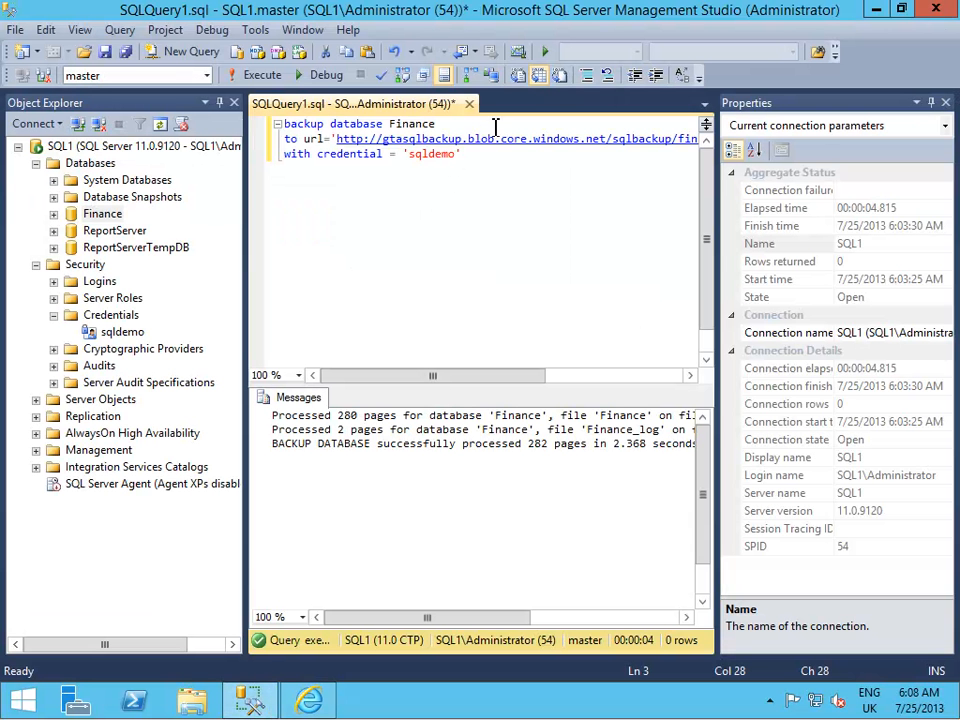
{"action": "left_click", "coordinate": [172, 50]}
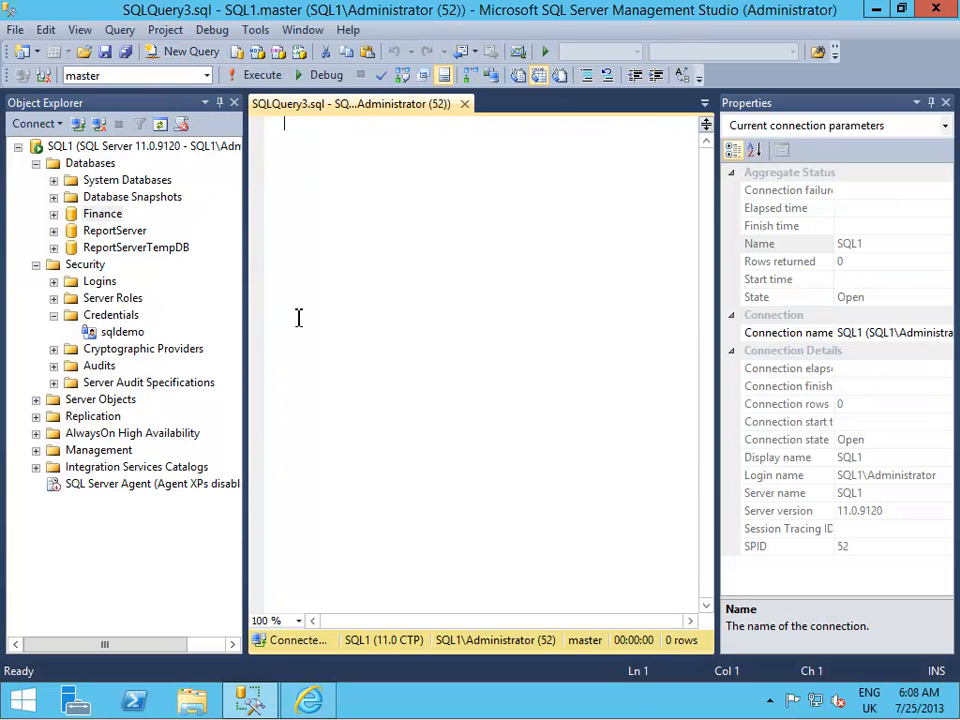
{"action": "type", "text": "restore"}
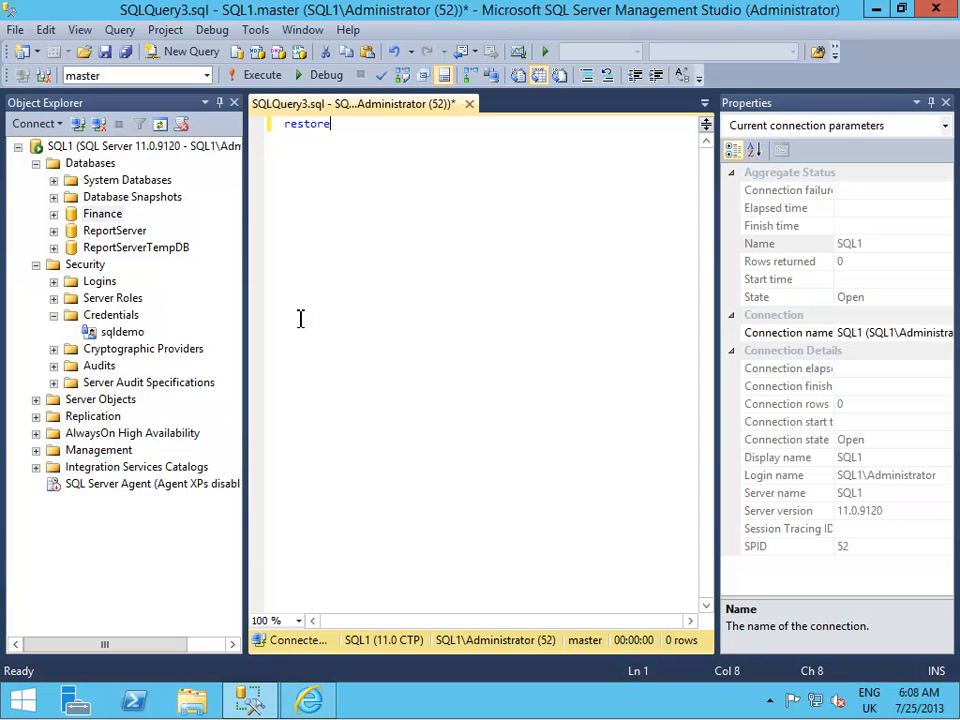
{"action": "type", "text": " database F"}
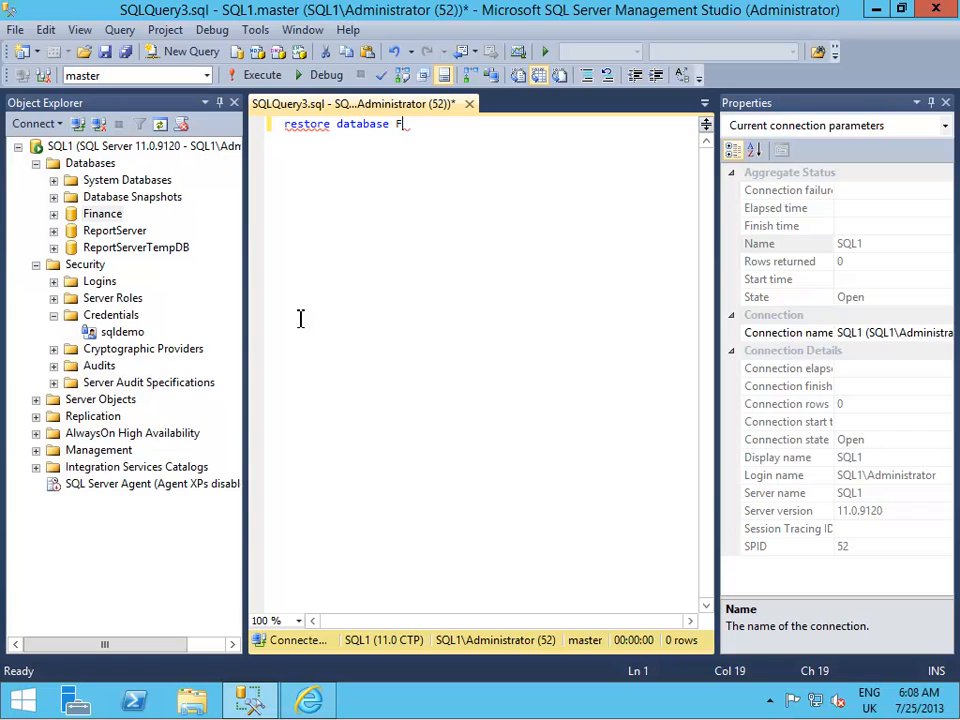
{"action": "type", "text": "inance"}
{"action": "key", "text": "Return"}
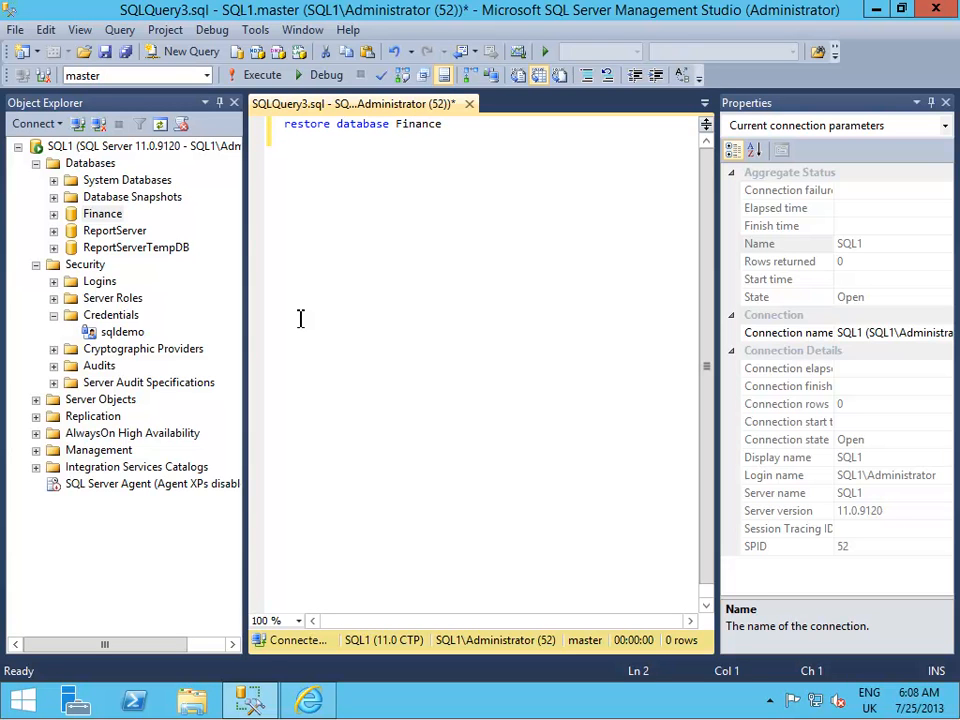
{"action": "type", "text": "from url = '"}
{"action": "key", "text": "ctrl+v"}
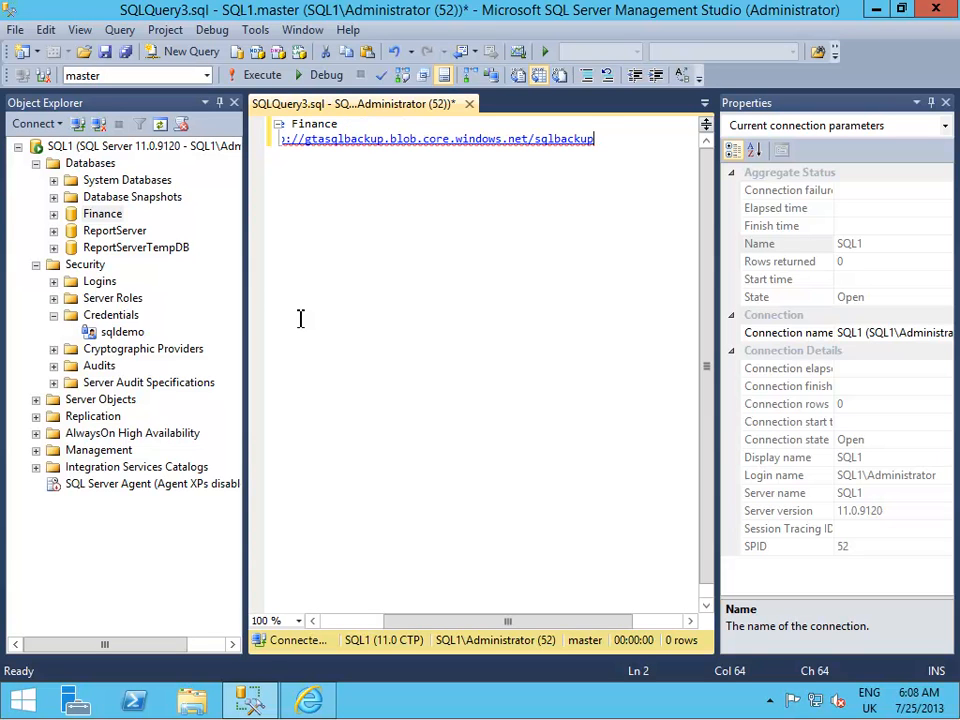
{"action": "type", "text": "/"}
{"action": "type", "text": "fi"}
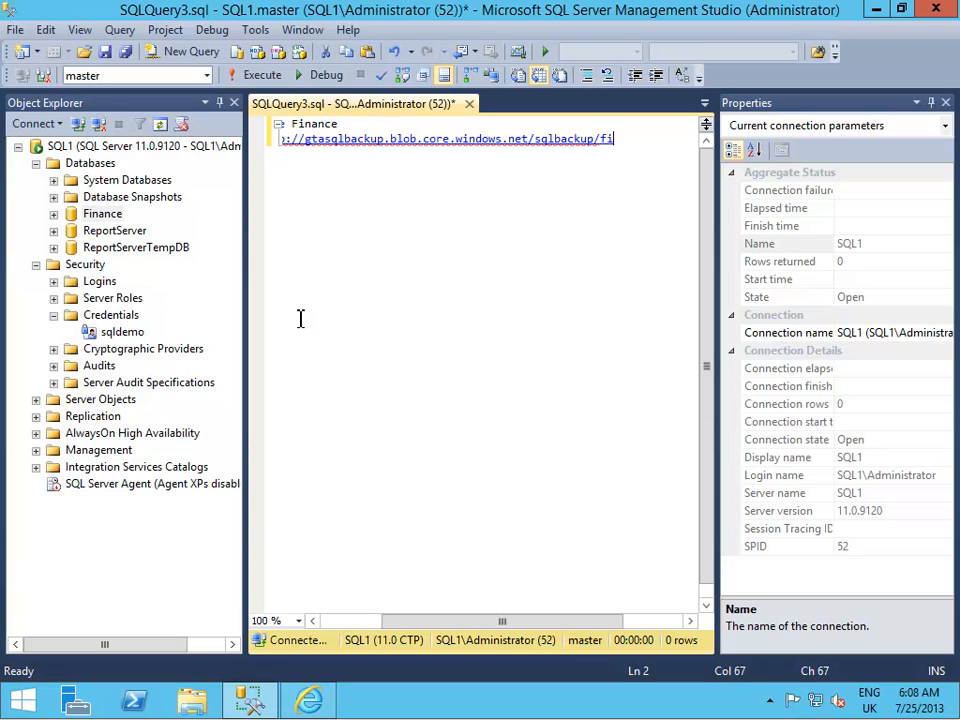
{"action": "type", "text": "nance.bak'"}
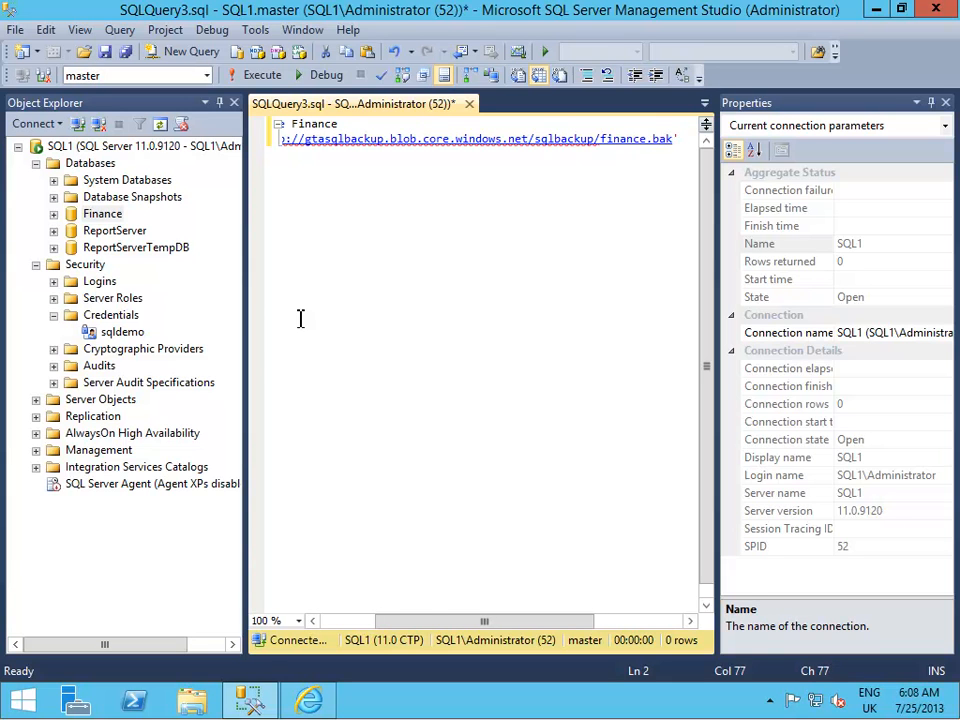
{"action": "key", "text": "Return"}
- Finish the restore statement with "with credential='sqldemo',replace" and execute it
{"action": "type", "text": "w"}
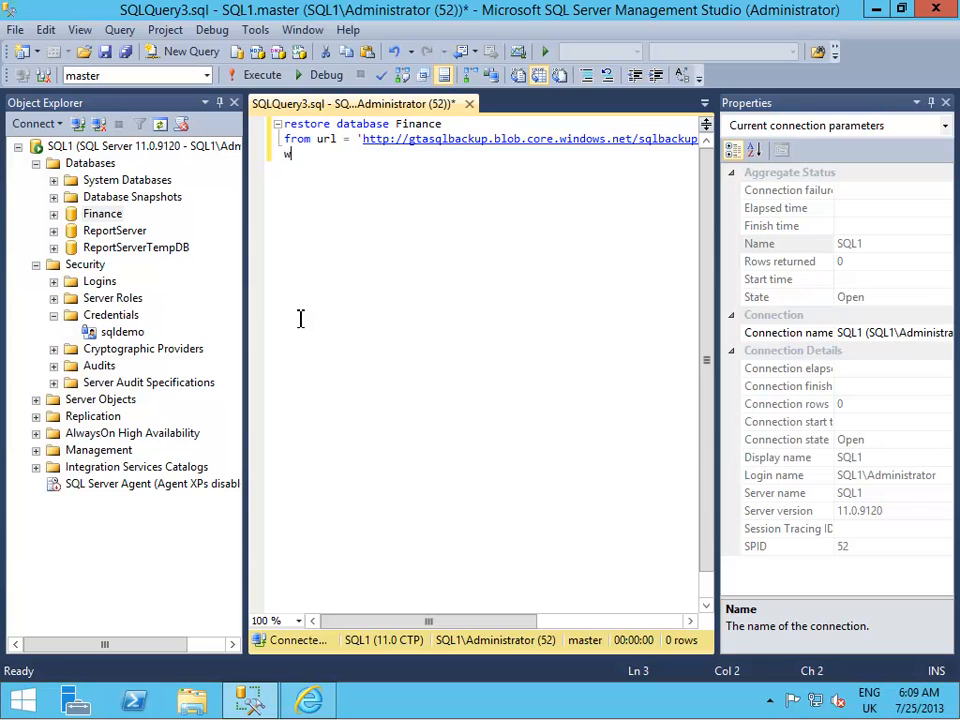
{"action": "type", "text": "ith credential"}
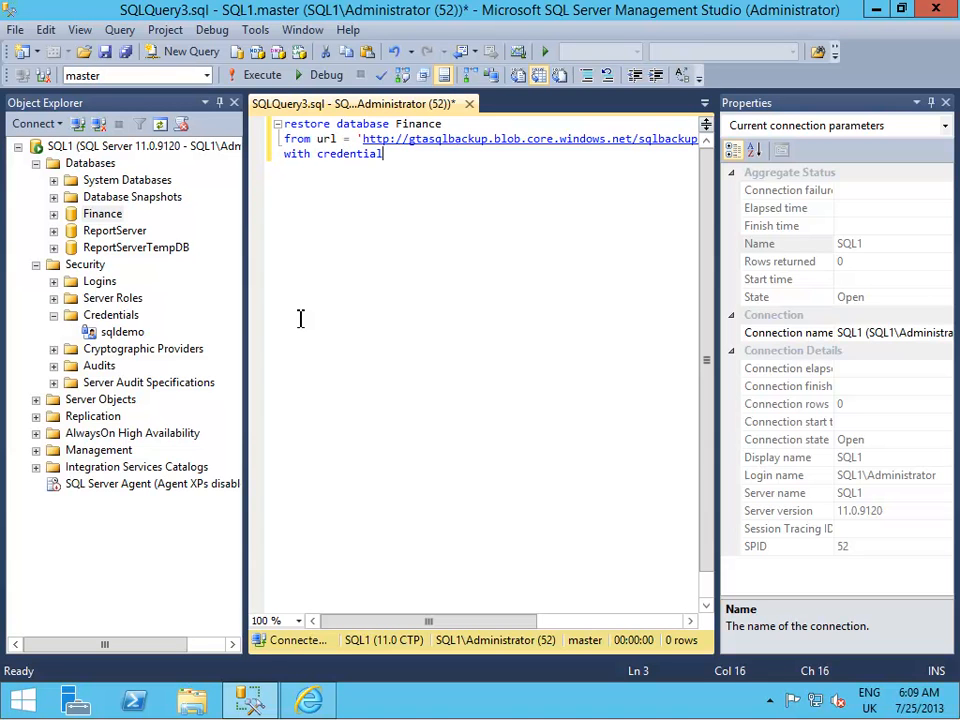
{"action": "type", "text": "='sqldemo'"}
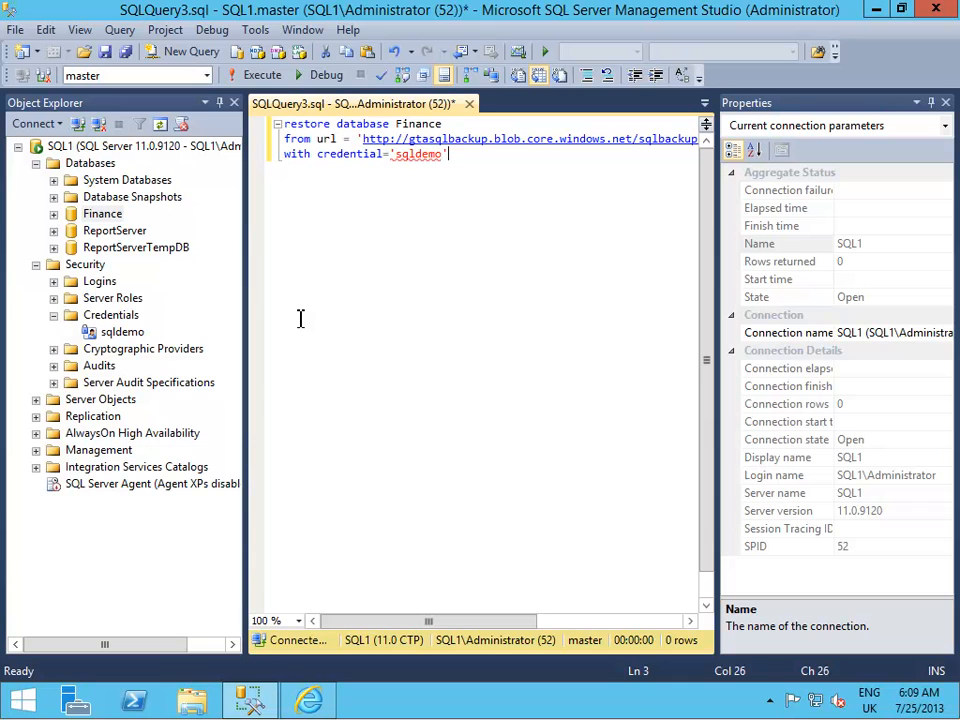
{"action": "type", "text": ",replace"}
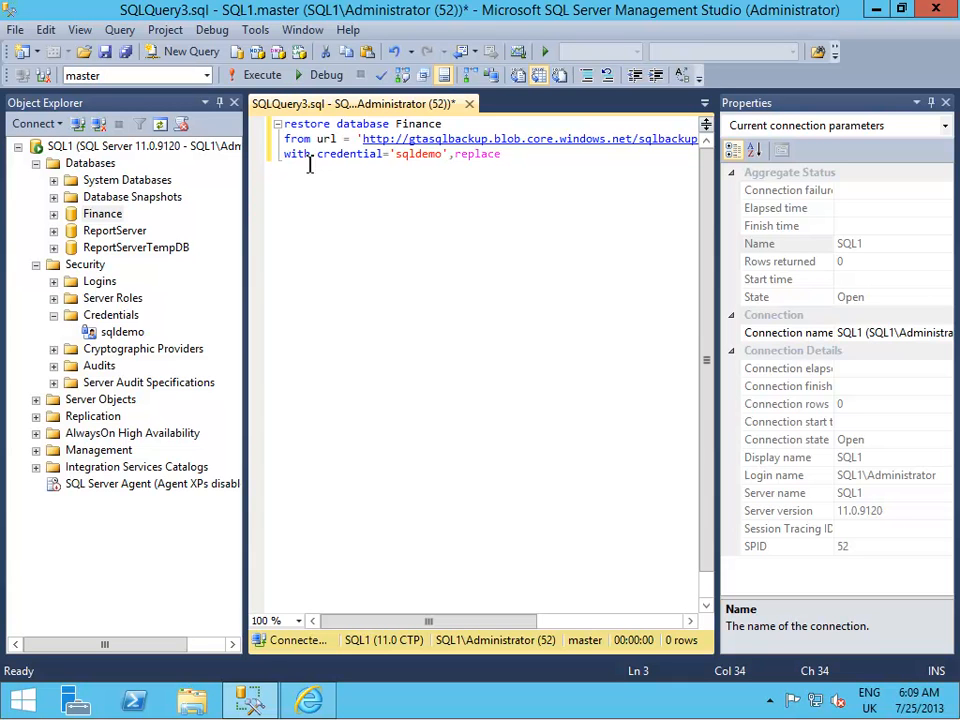
{"action": "left_click", "coordinate": [268, 78]}
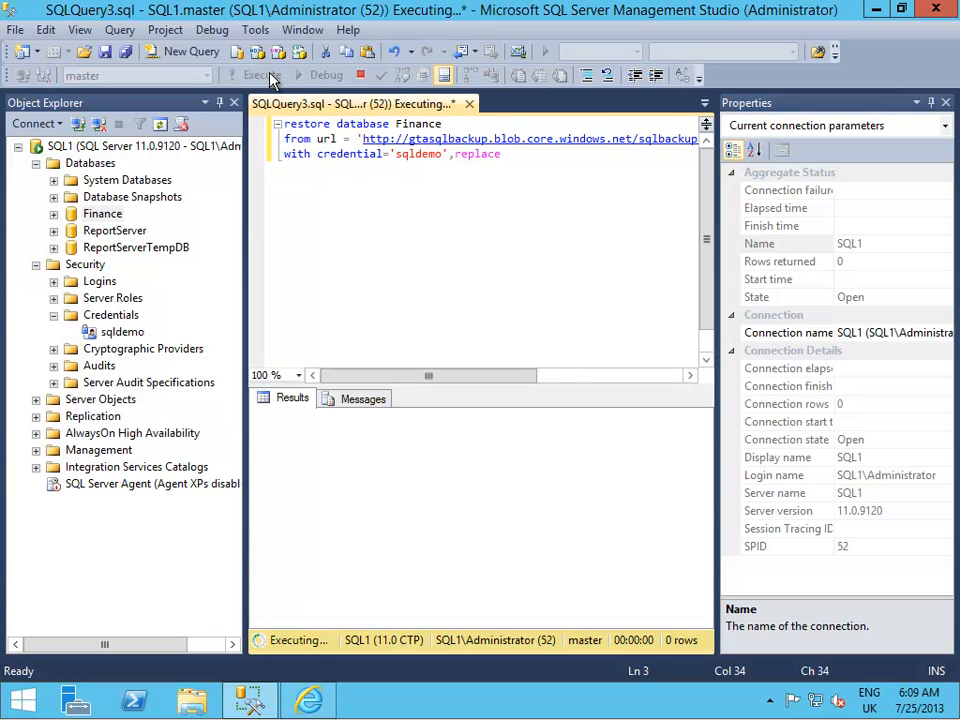